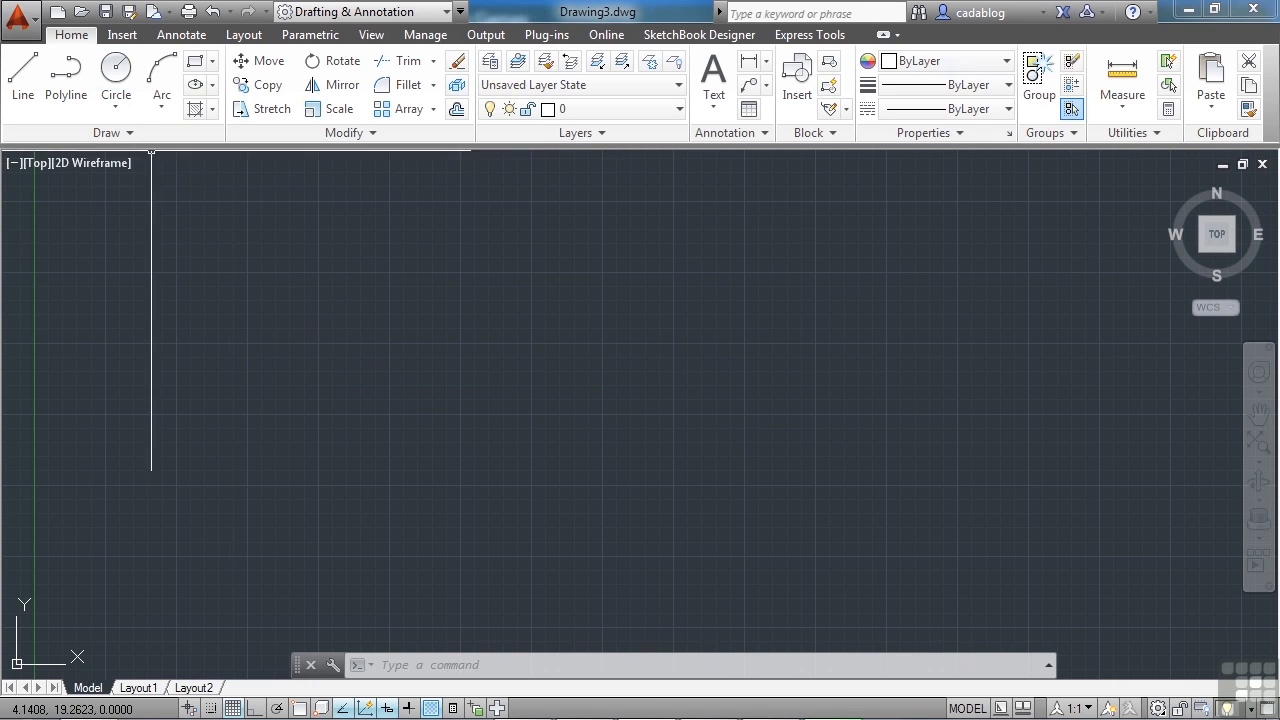
{"action": "left_click", "coordinate": [20, 20]}
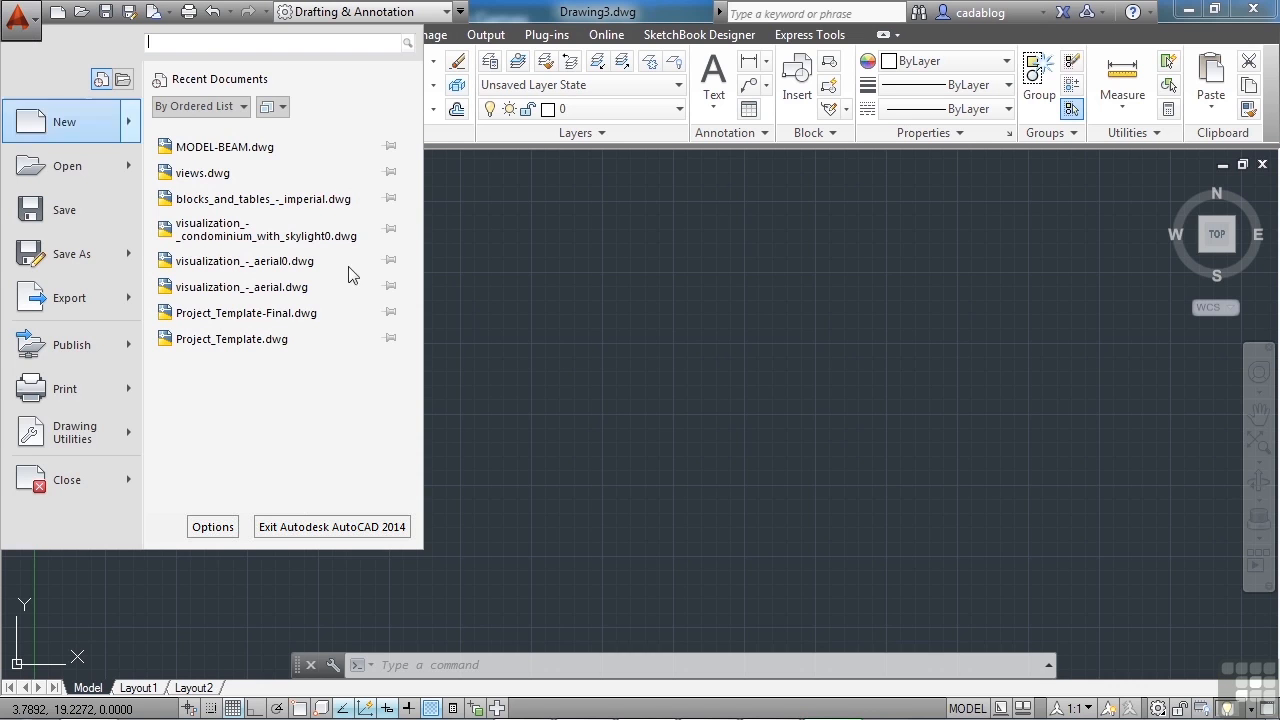
{"action": "left_click", "coordinate": [460, 180]}
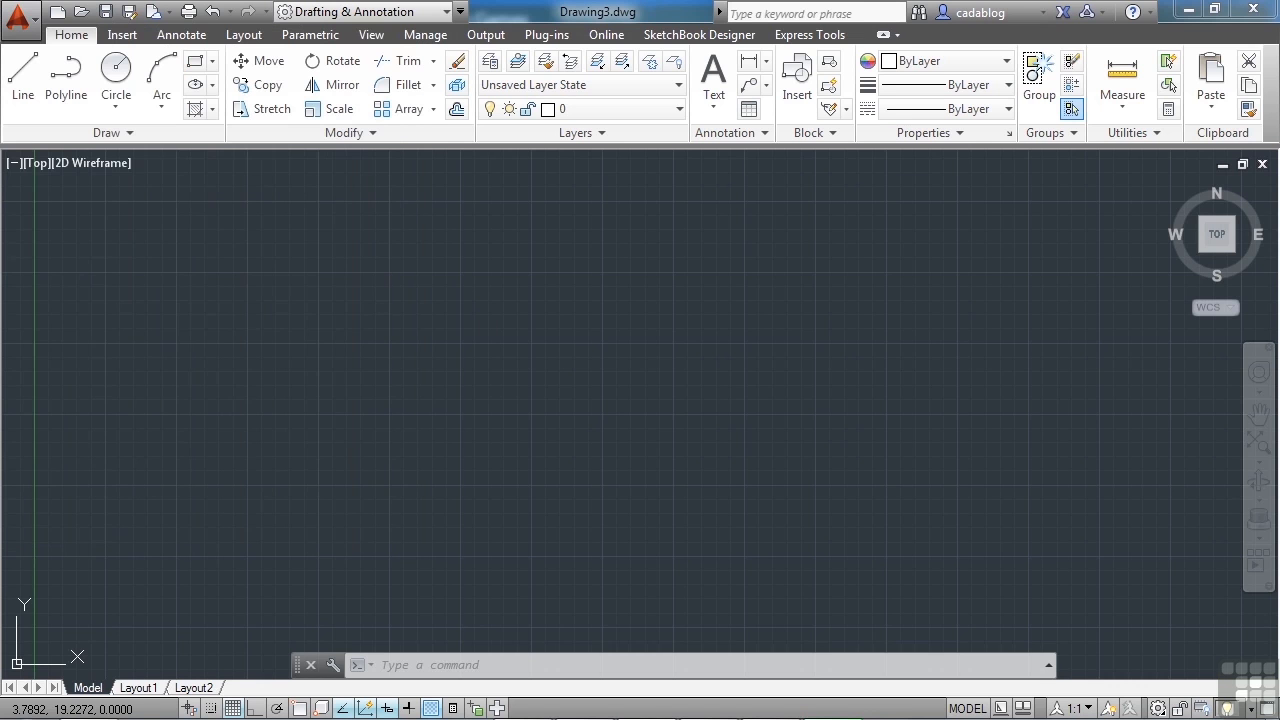
{"action": "left_click", "coordinate": [679, 110]}
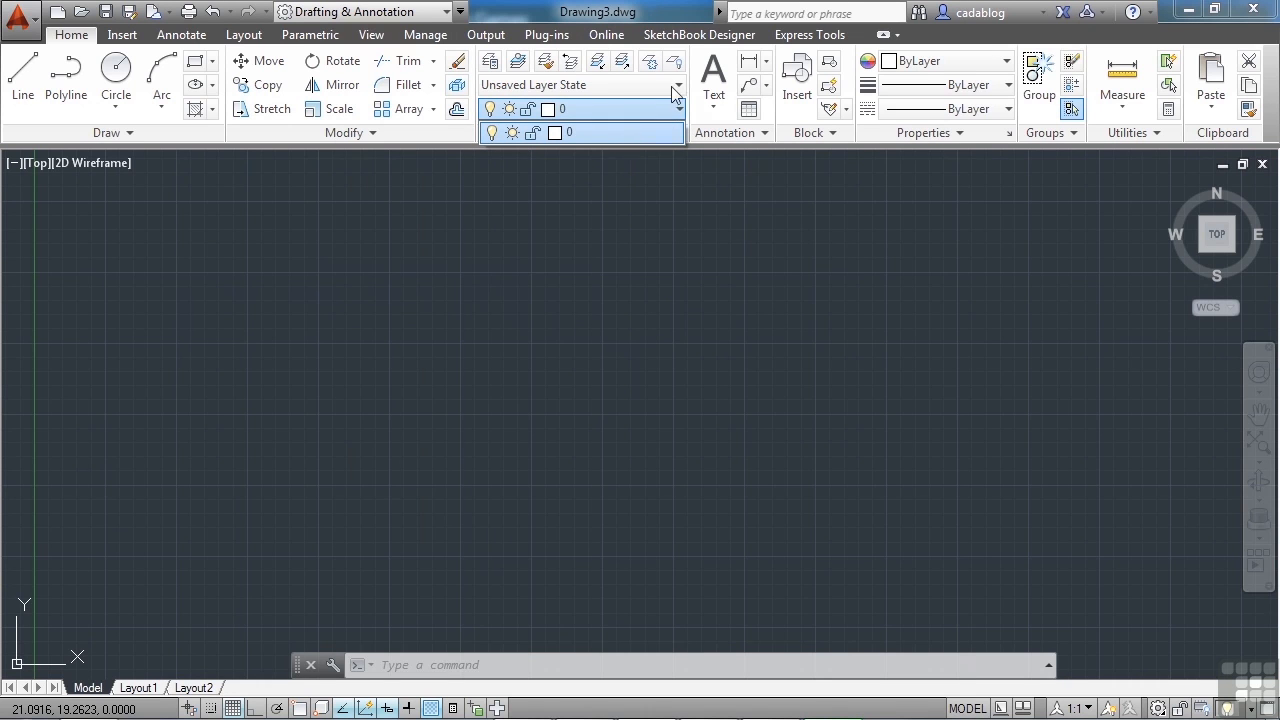
{"action": "left_click", "coordinate": [433, 111]}
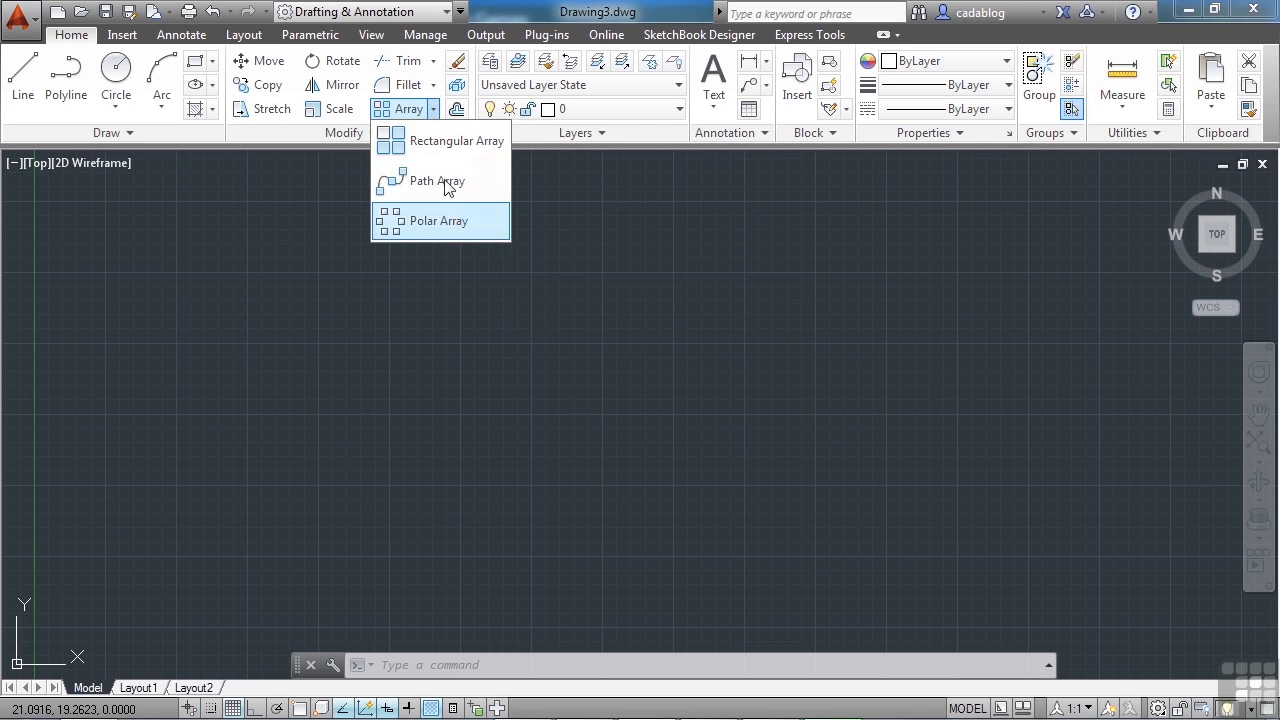
{"action": "left_click", "coordinate": [122, 110]}
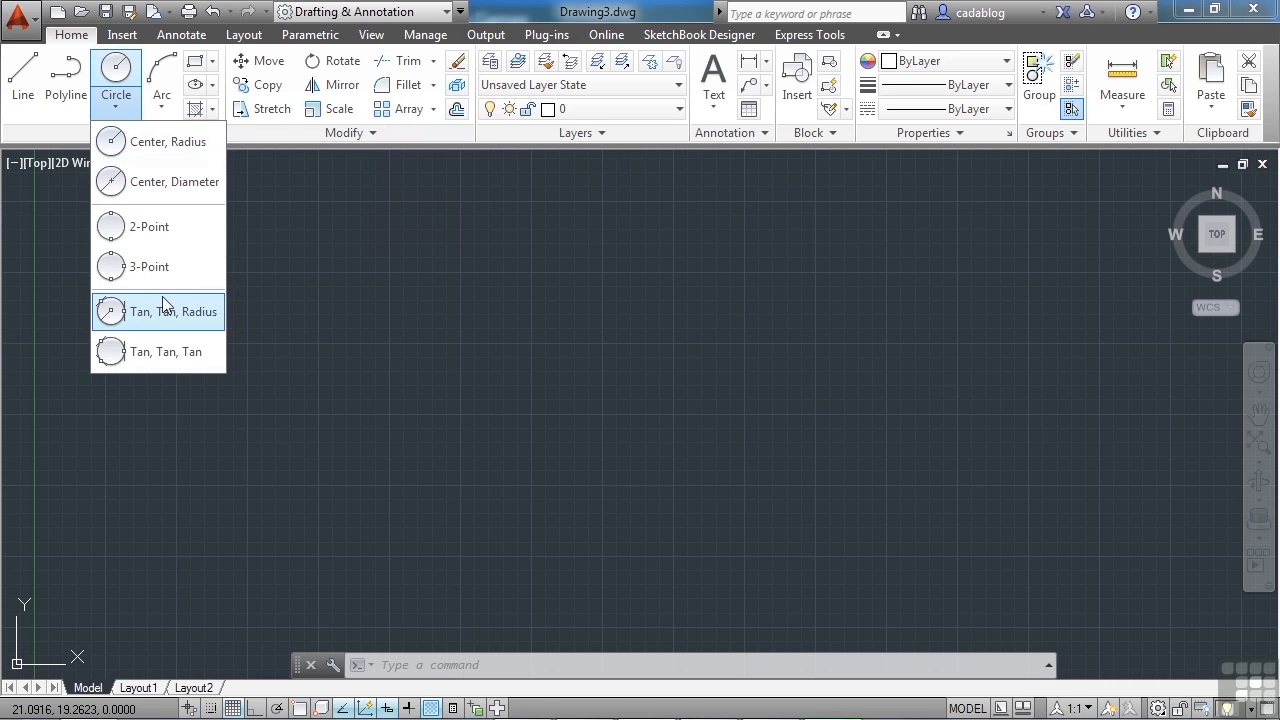
{"action": "left_click", "coordinate": [57, 218]}
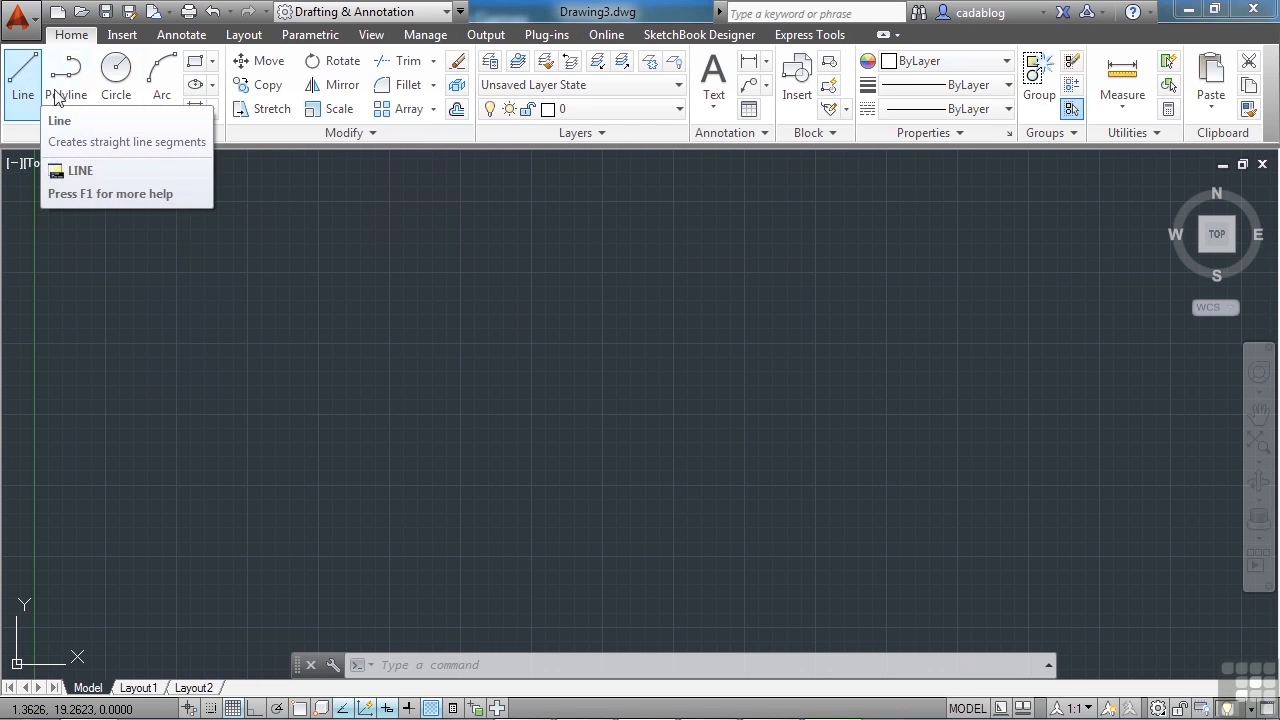
Examine the application menu's file-opening choices, its open documents list and its recent documents with their previews.
{"action": "left_click", "coordinate": [18, 18]}
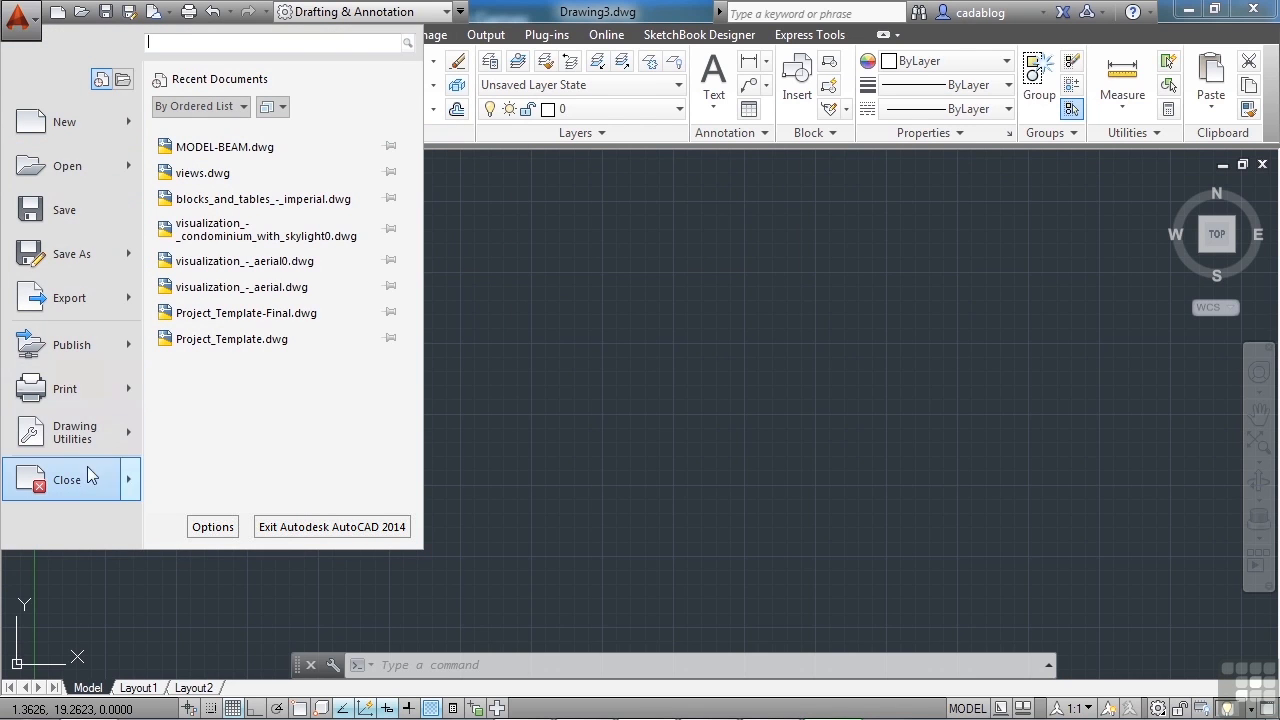
{"action": "mouse_move", "coordinate": [82, 148]}
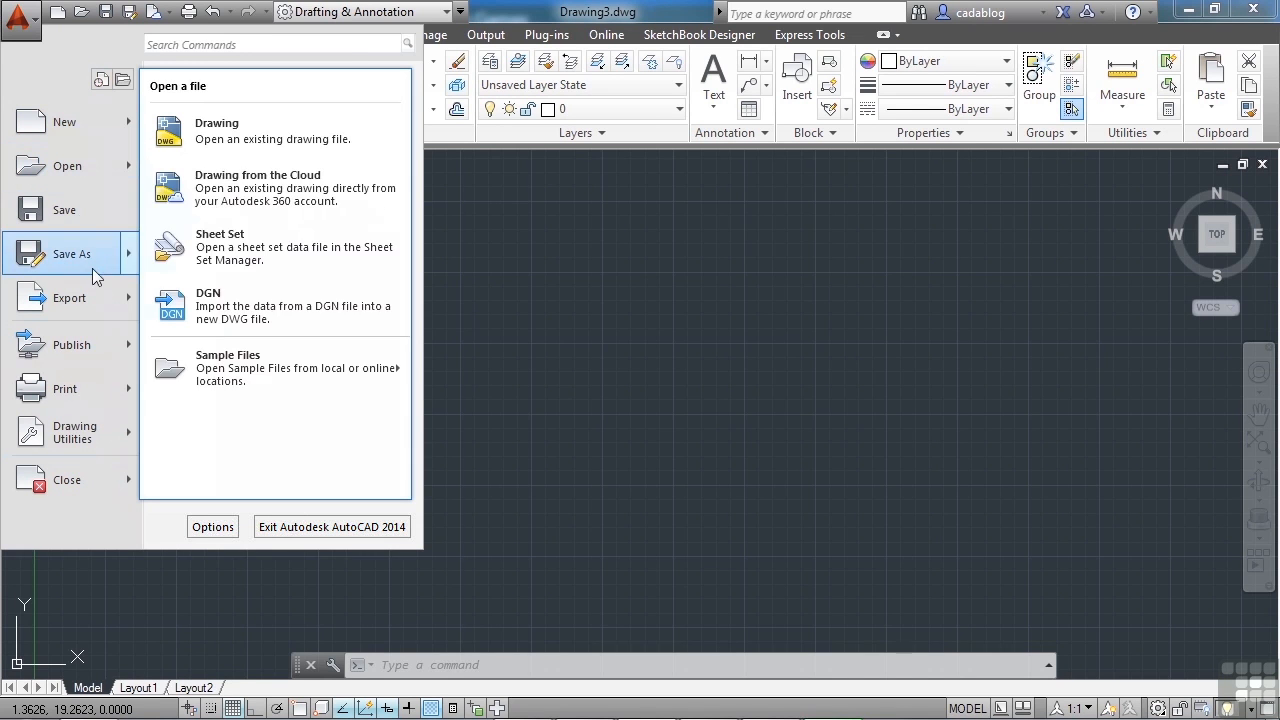
{"action": "mouse_move", "coordinate": [83, 291]}
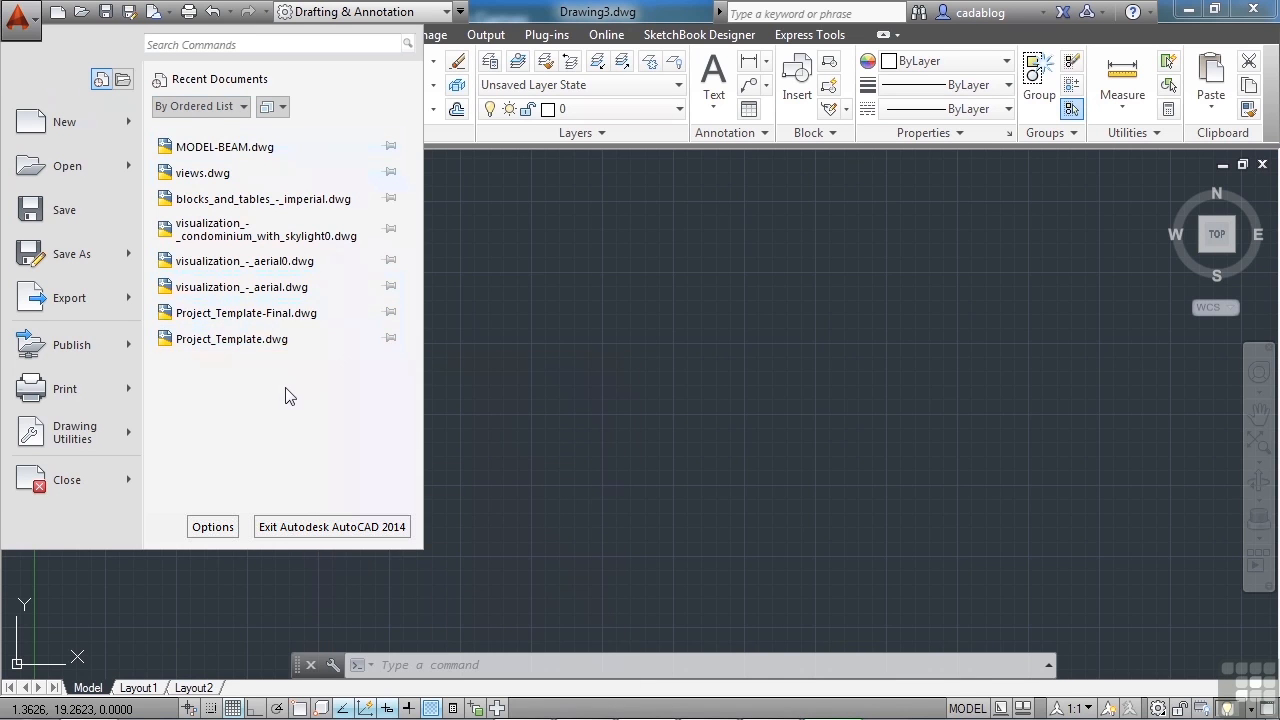
{"action": "left_click", "coordinate": [123, 81]}
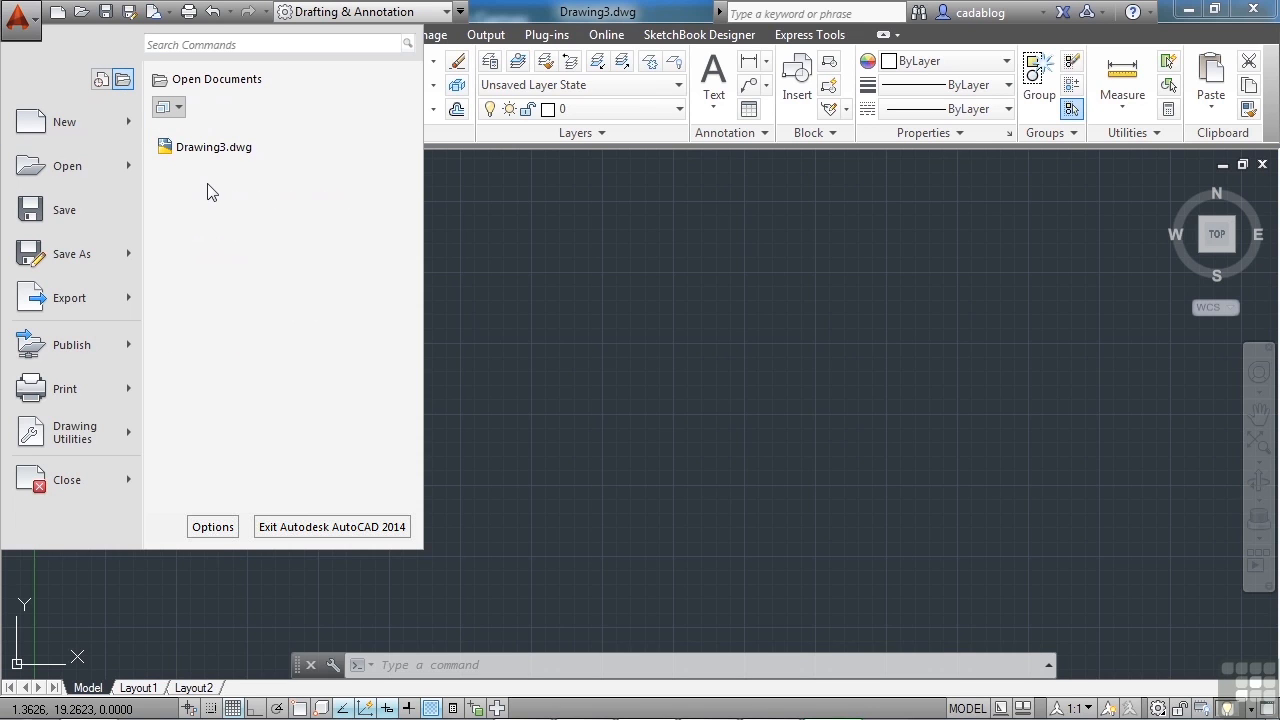
{"action": "mouse_move", "coordinate": [205, 156]}
{"action": "left_click", "coordinate": [101, 81]}
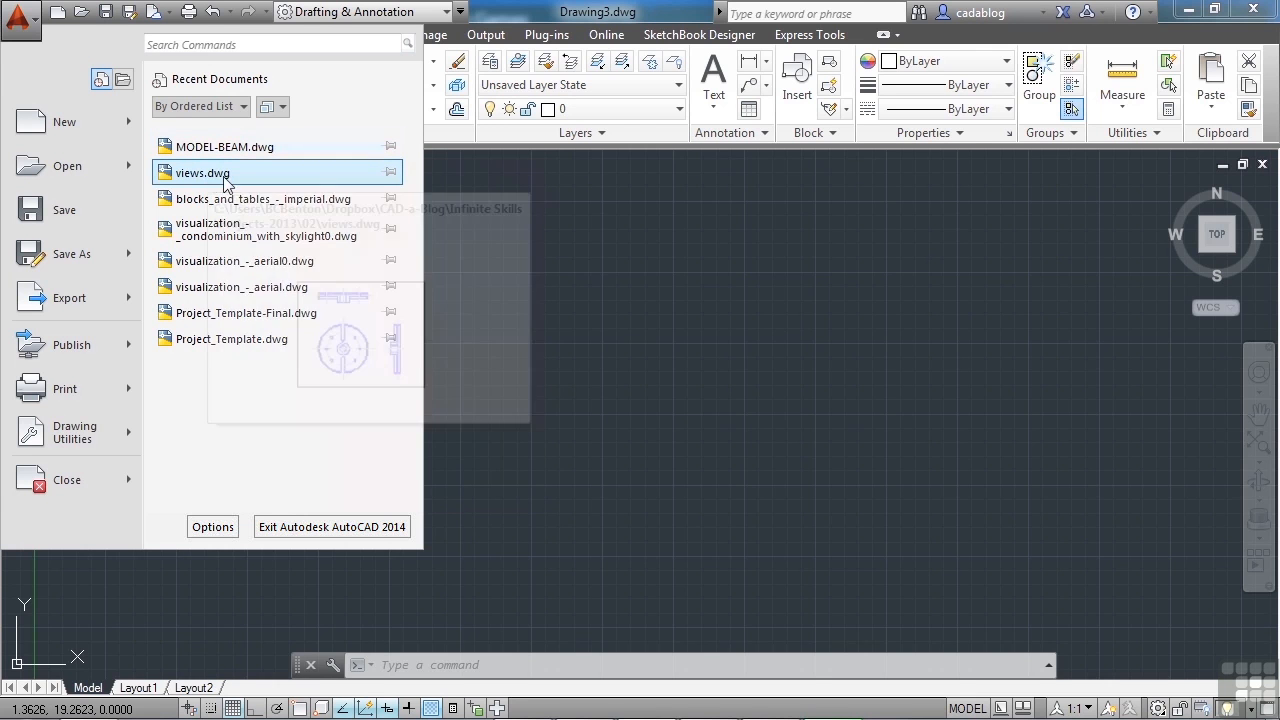
{"action": "mouse_move", "coordinate": [206, 203]}
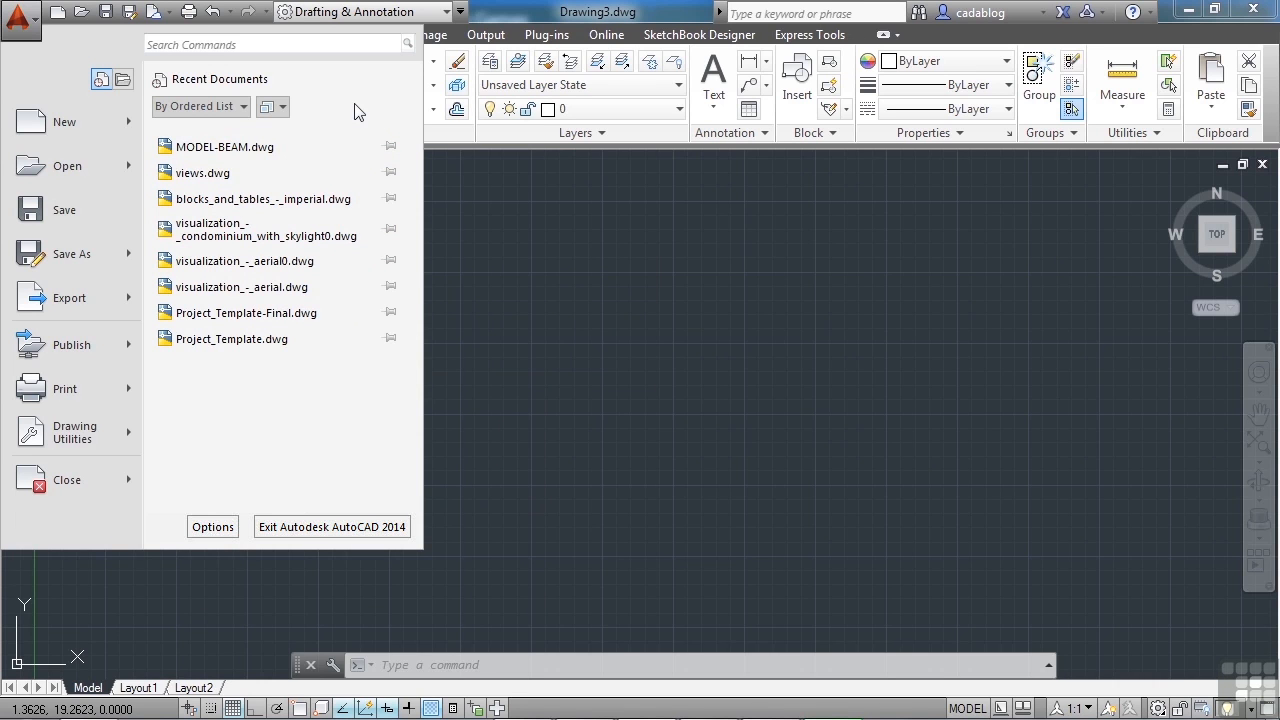
Pin MODEL-BEAM.dwg in the recent documents list and check the available sort orders.
{"action": "left_click", "coordinate": [389, 150]}
{"action": "mouse_move", "coordinate": [395, 152]}
{"action": "left_click", "coordinate": [243, 108]}
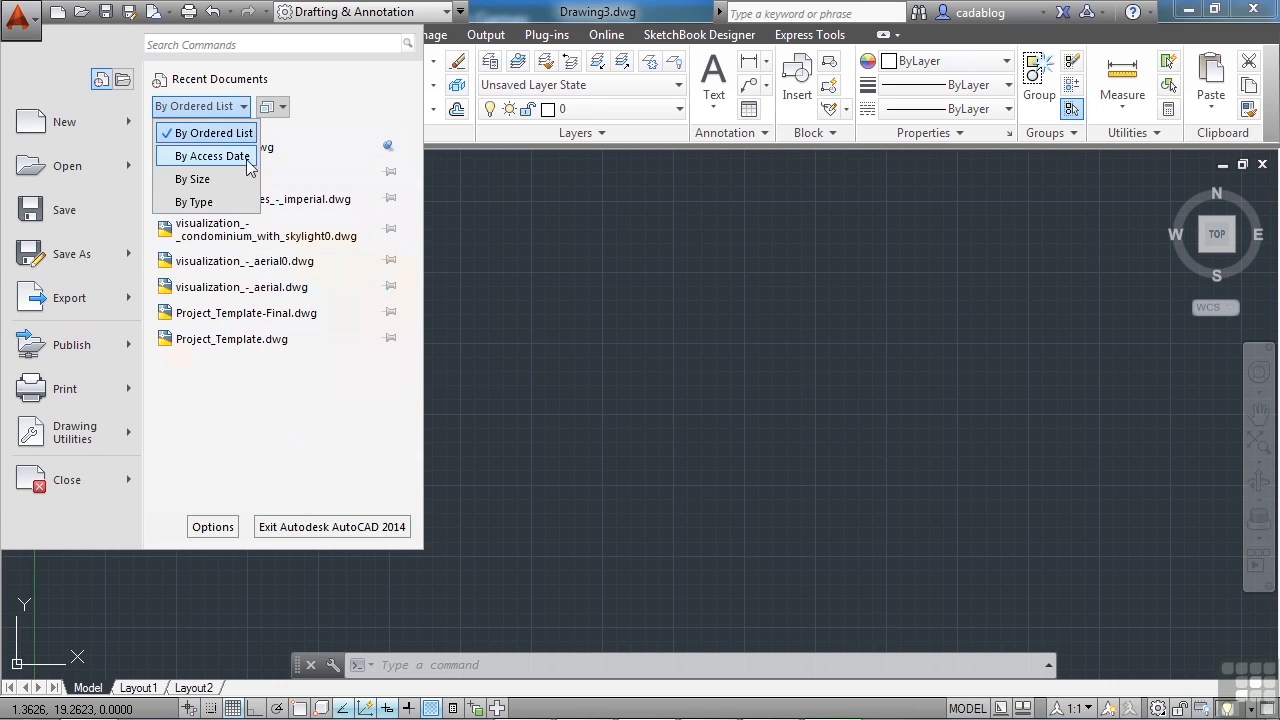
Show the recent documents as small images, browse them, and switch the list back to small icons.
{"action": "left_click", "coordinate": [281, 113]}
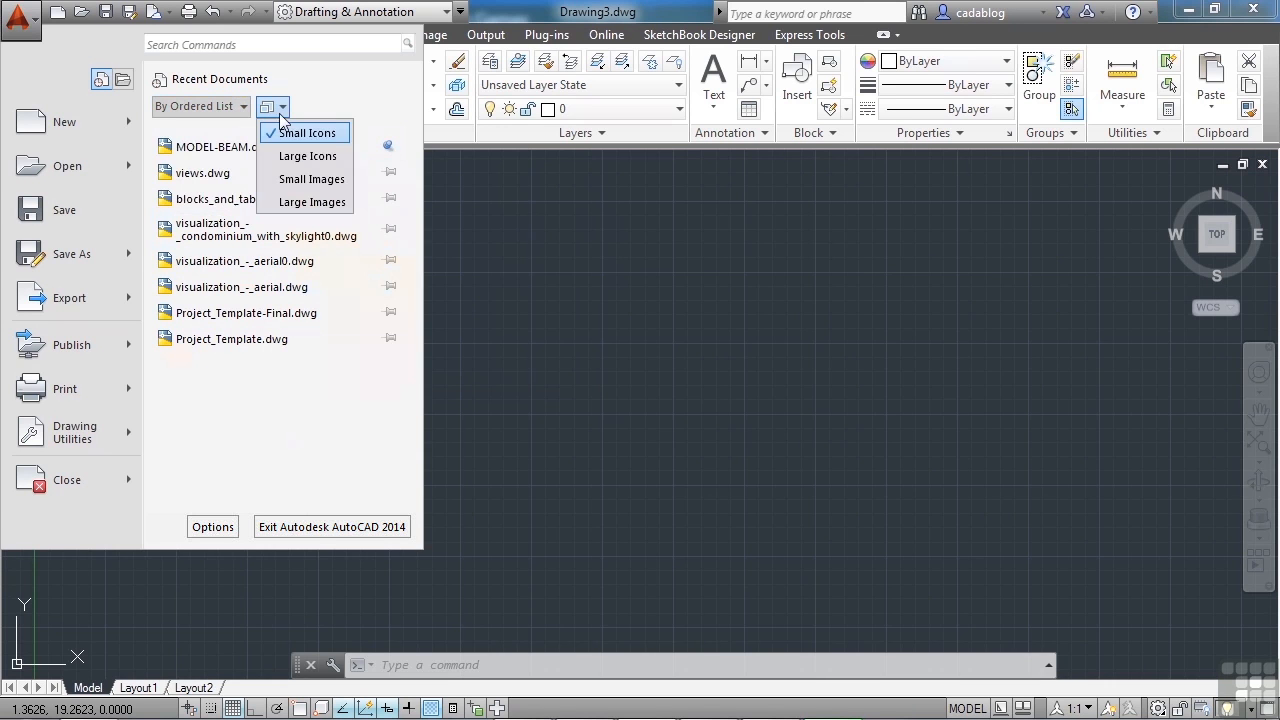
{"action": "left_click", "coordinate": [330, 188]}
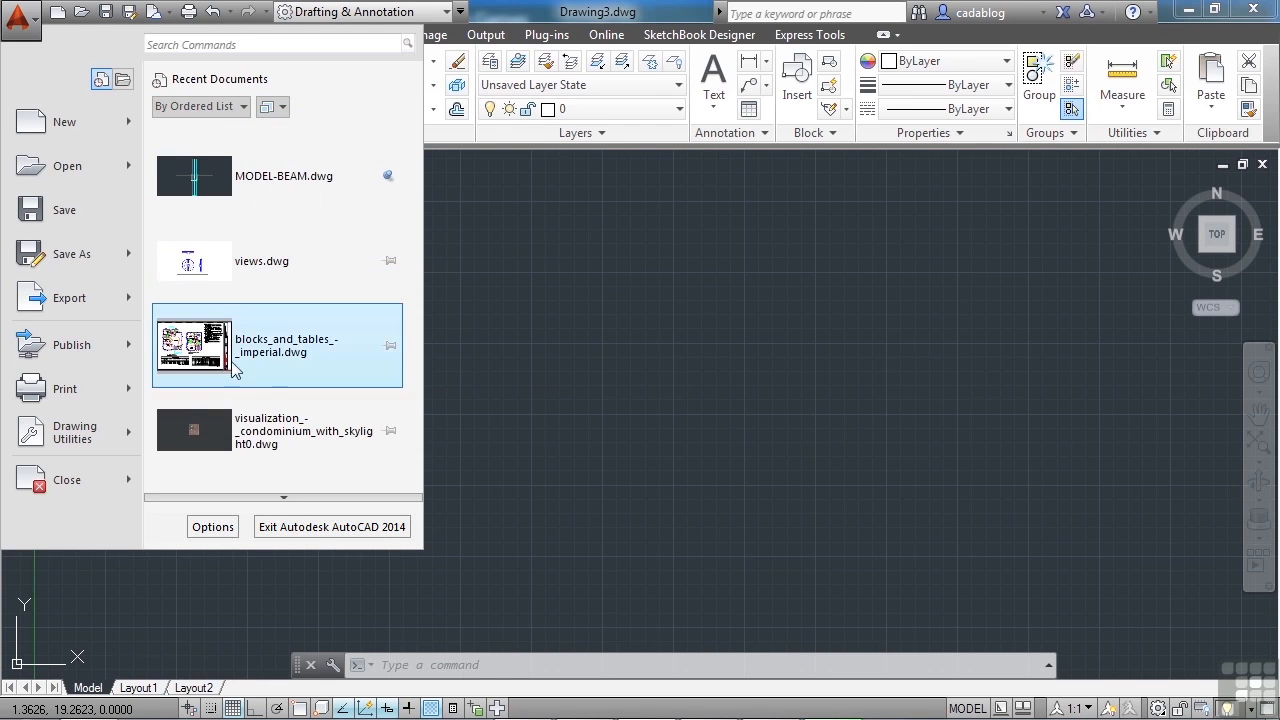
{"action": "scroll", "coordinate": [285, 440], "scroll_direction": "down", "scroll_amount": 2}
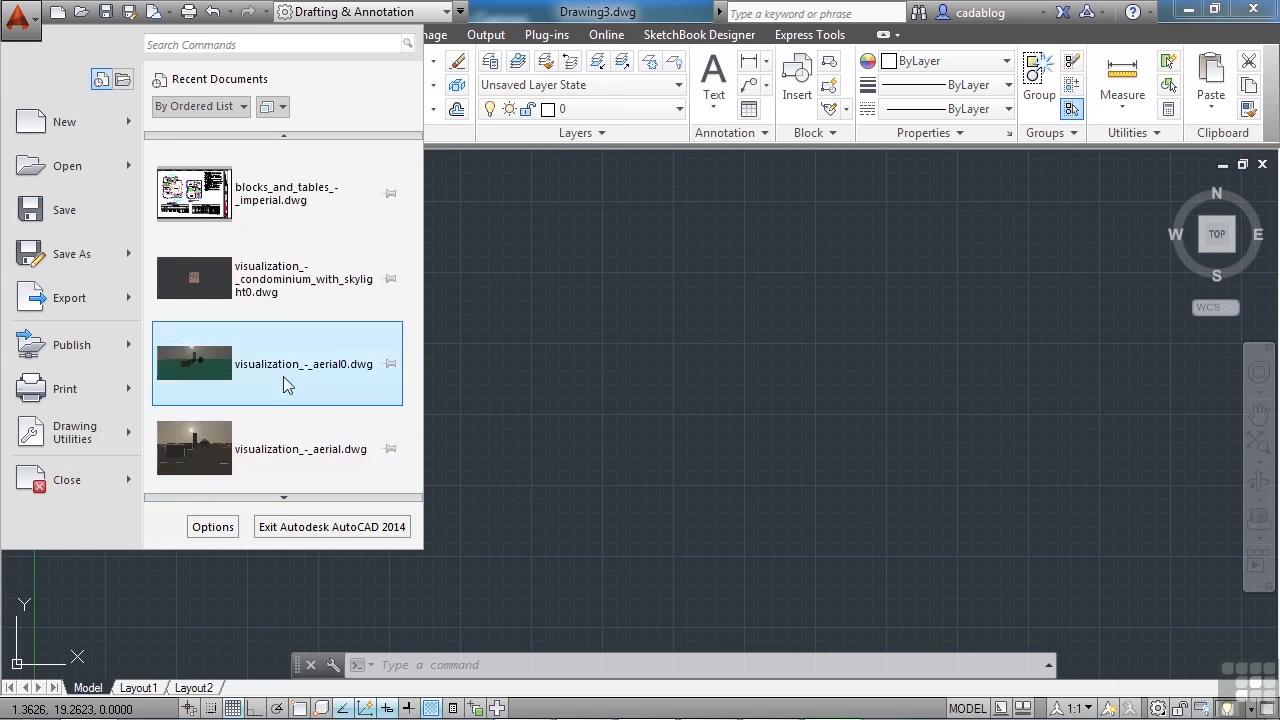
{"action": "scroll", "coordinate": [283, 376], "scroll_direction": "down", "scroll_amount": 2}
{"action": "scroll", "coordinate": [363, 378], "scroll_direction": "up", "scroll_amount": 4}
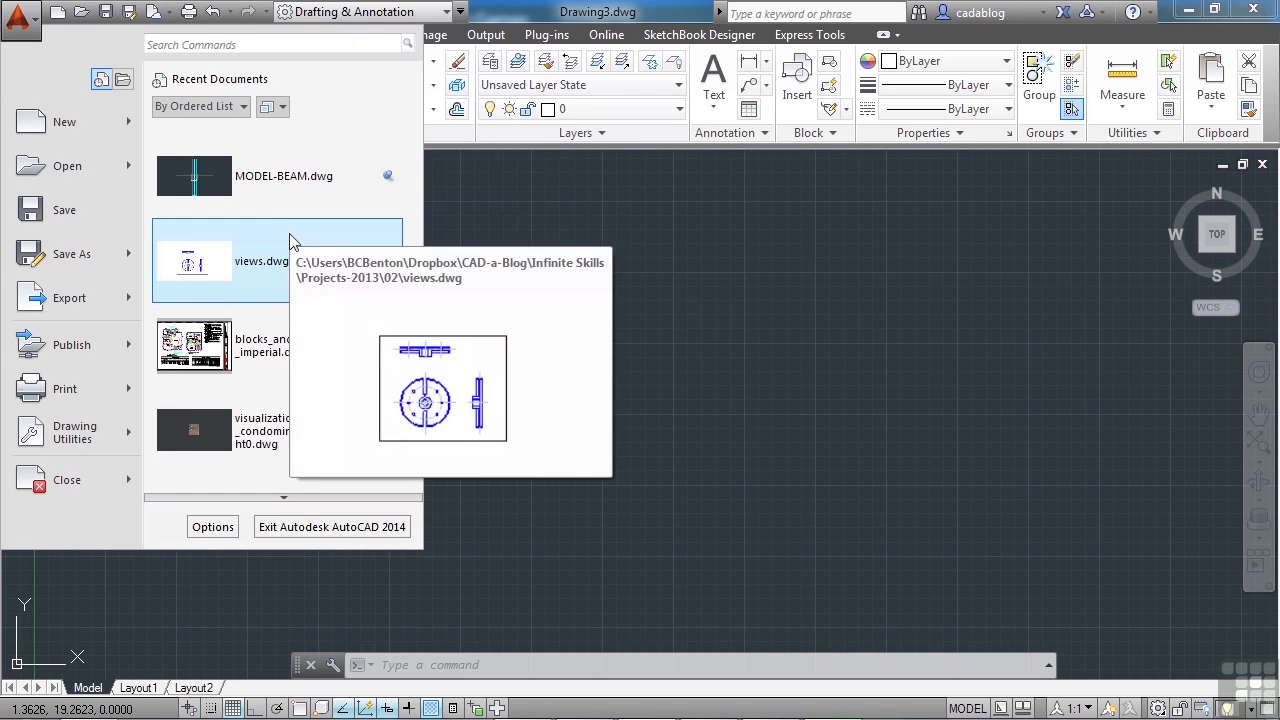
{"action": "left_click", "coordinate": [275, 106]}
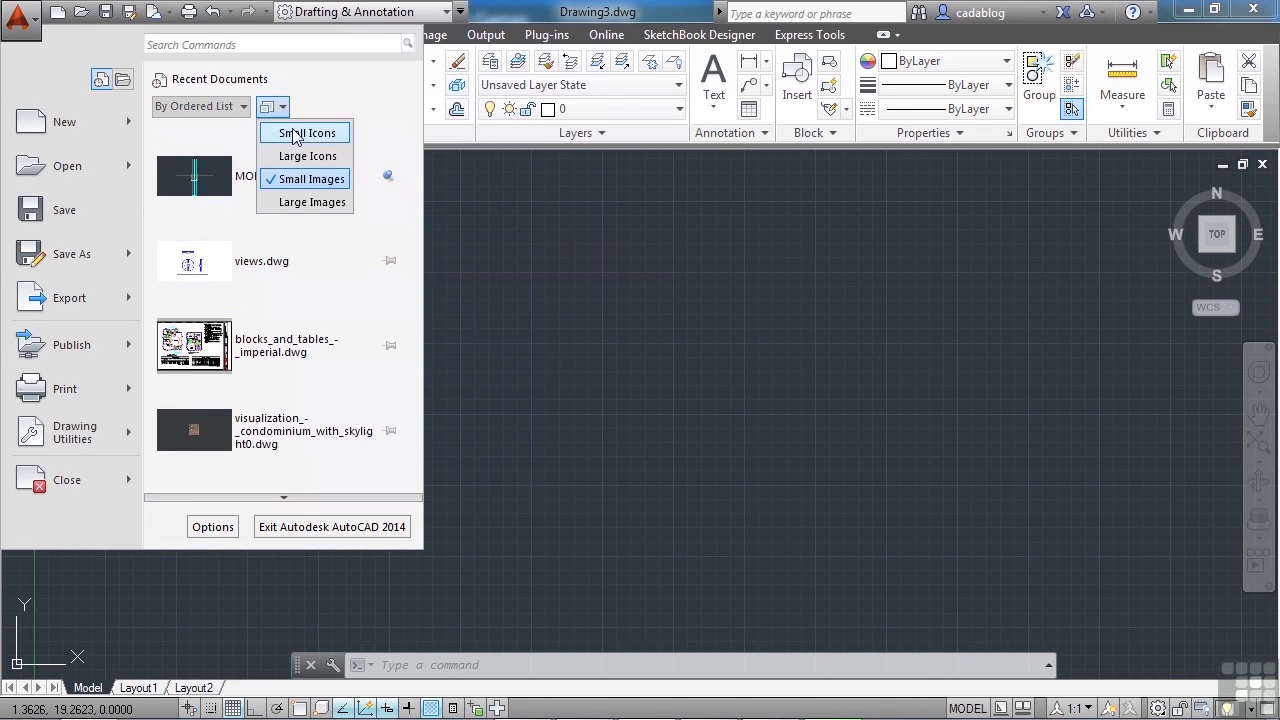
{"action": "left_click", "coordinate": [294, 134]}
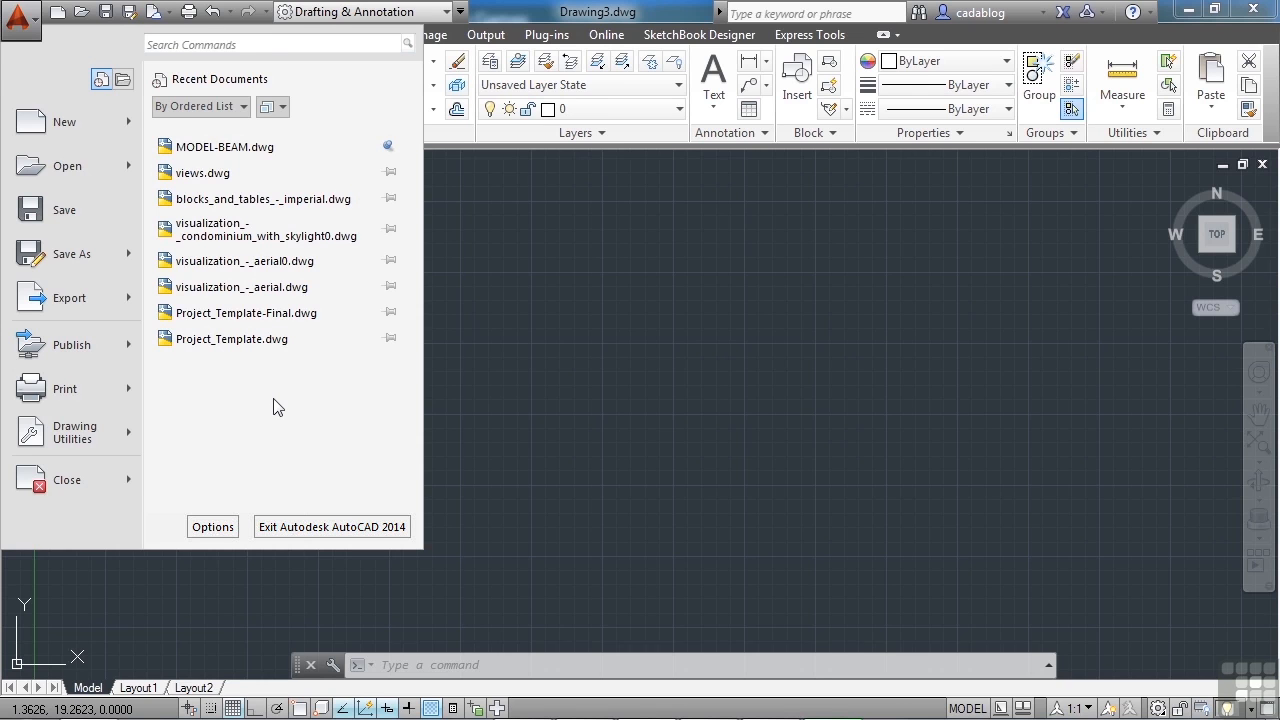
Search the application menu's commands for "line", trying shorter forms of the term before completing it again.
{"action": "left_click", "coordinate": [251, 44]}
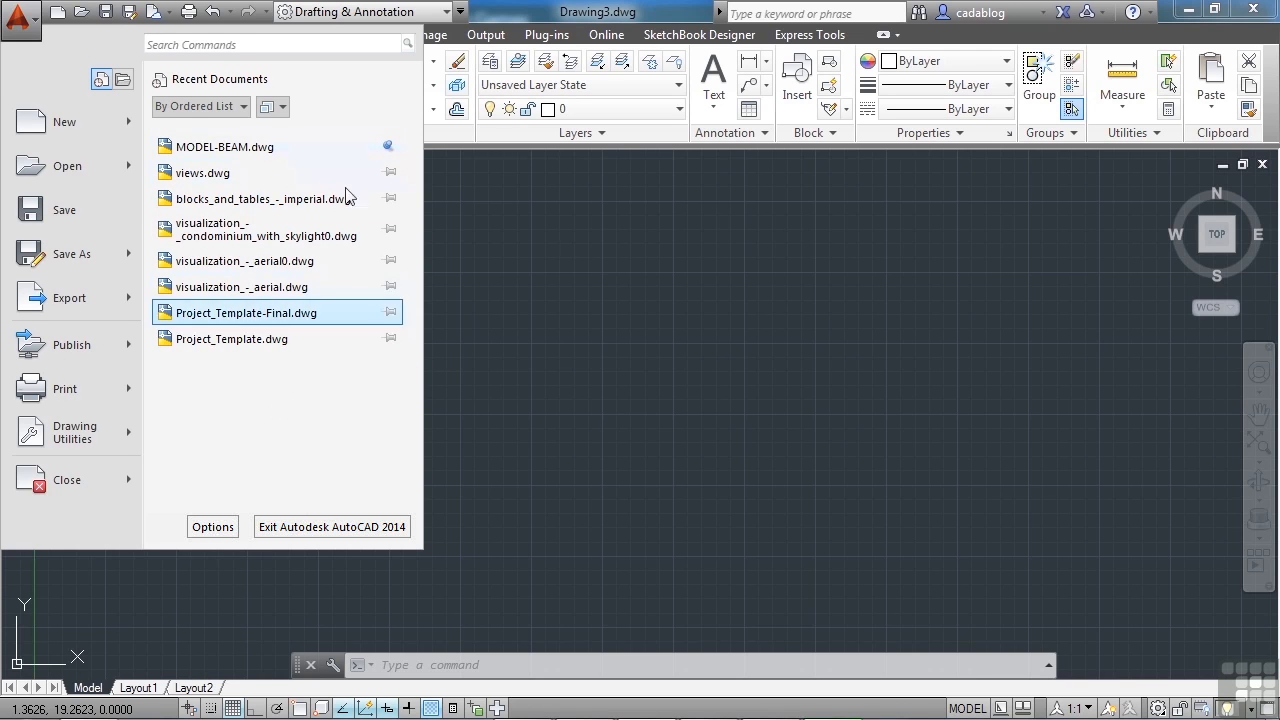
{"action": "left_click", "coordinate": [313, 40]}
{"action": "type", "text": "line"}
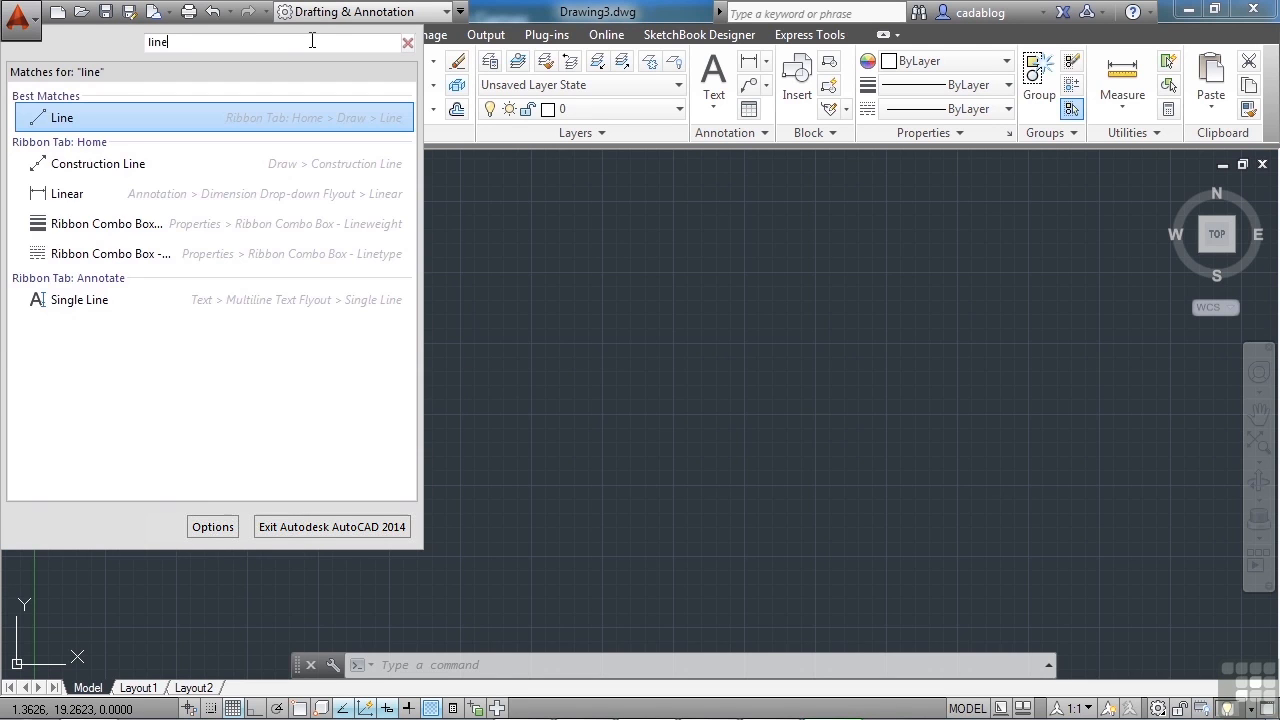
{"action": "key", "text": "BackSpace"}
{"action": "key", "text": "BackSpace"}
{"action": "key", "text": "BackSpace"}
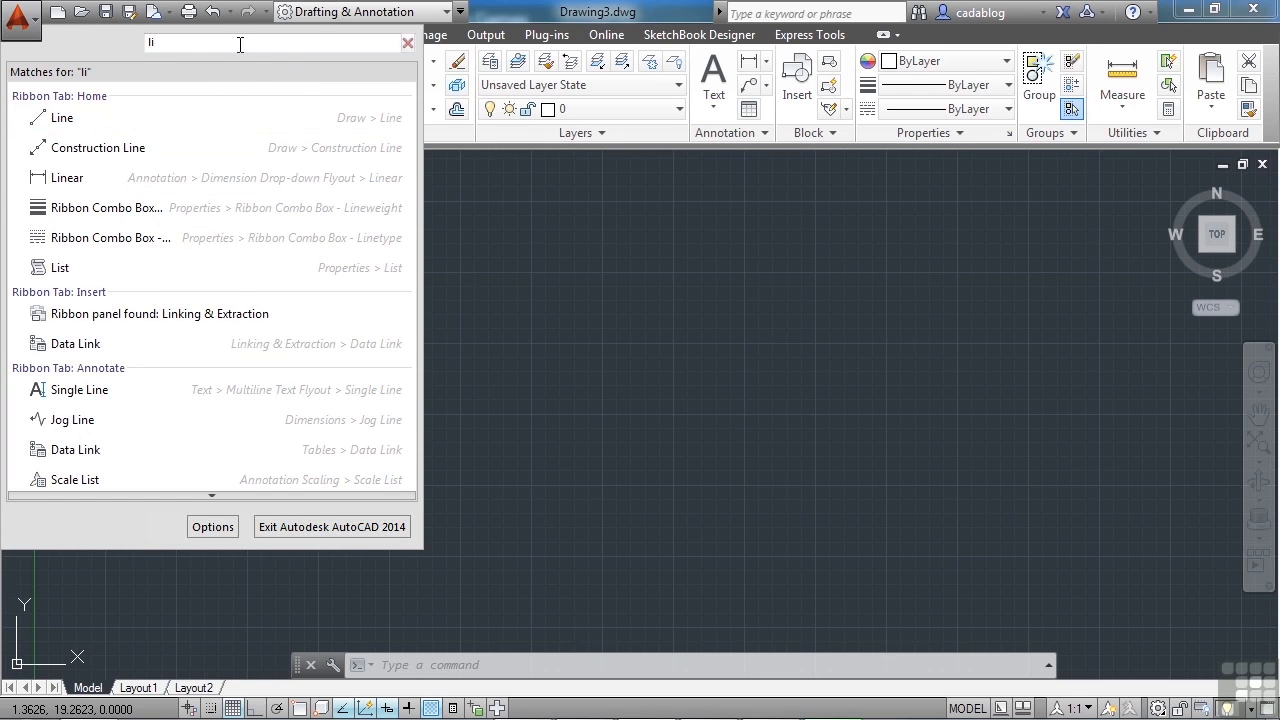
{"action": "type", "text": "n"}
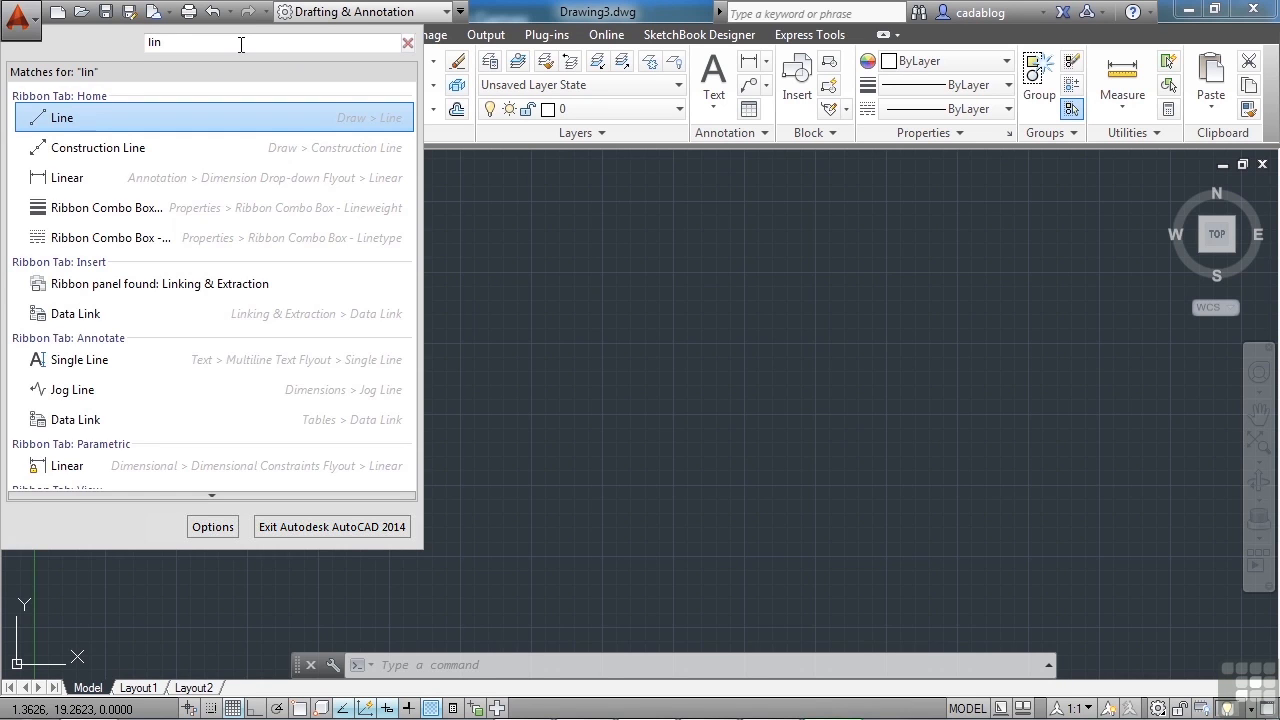
{"action": "type", "text": "e"}
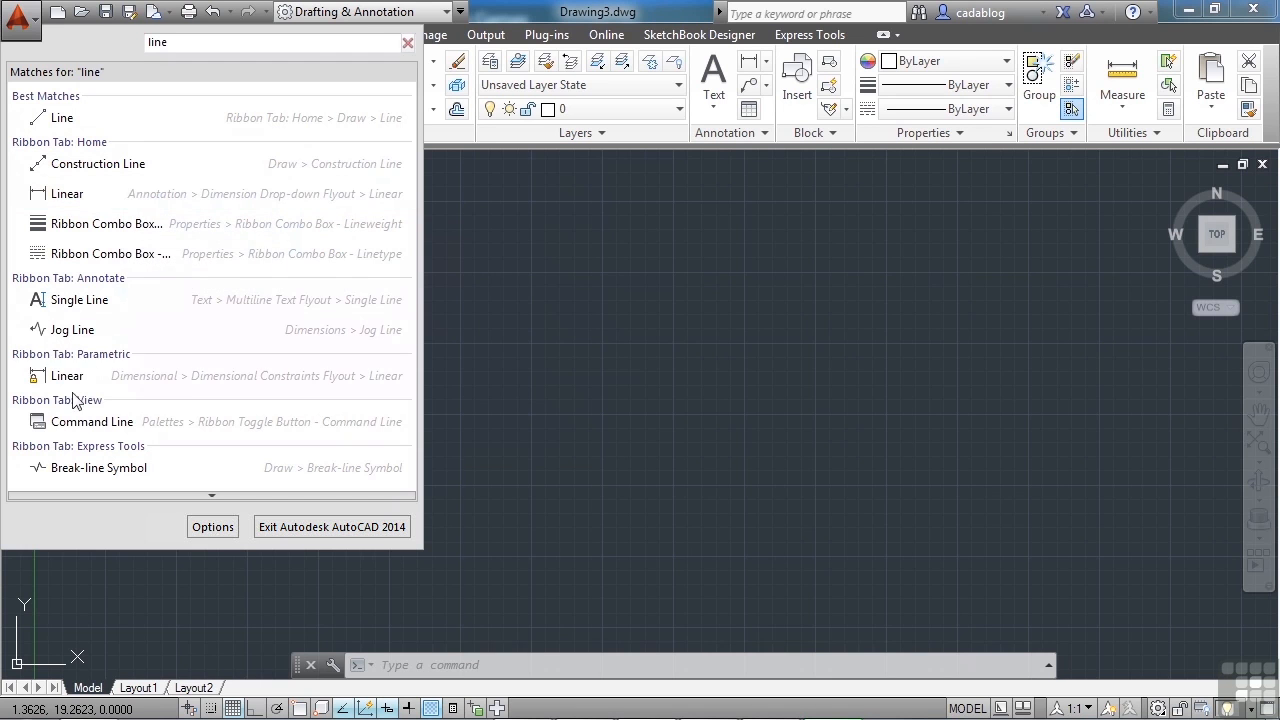
Browse the "line" search results through the related commands and return to the best match.
{"action": "scroll", "coordinate": [155, 400], "scroll_direction": "down", "scroll_amount": 1}
{"action": "scroll", "coordinate": [156, 402], "scroll_direction": "down", "scroll_amount": 3}
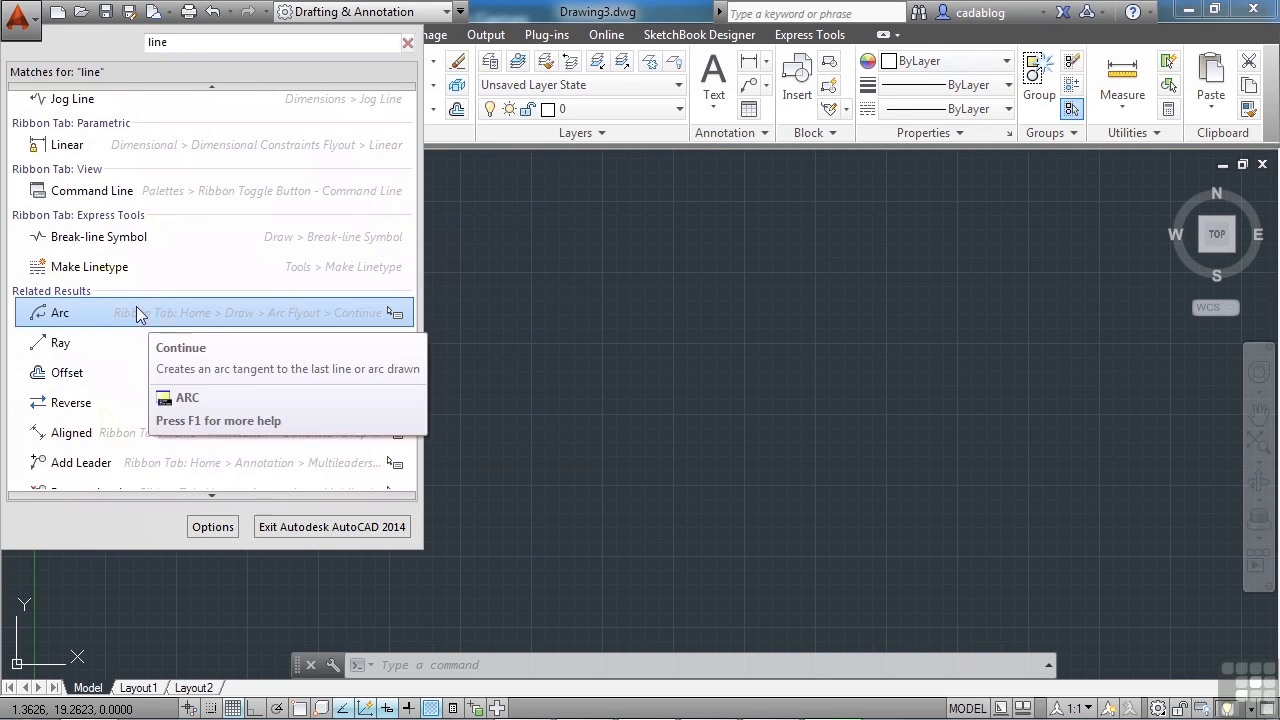
{"action": "scroll", "coordinate": [150, 290], "scroll_direction": "down", "scroll_amount": 3}
{"action": "scroll", "coordinate": [155, 305], "scroll_direction": "down", "scroll_amount": 10}
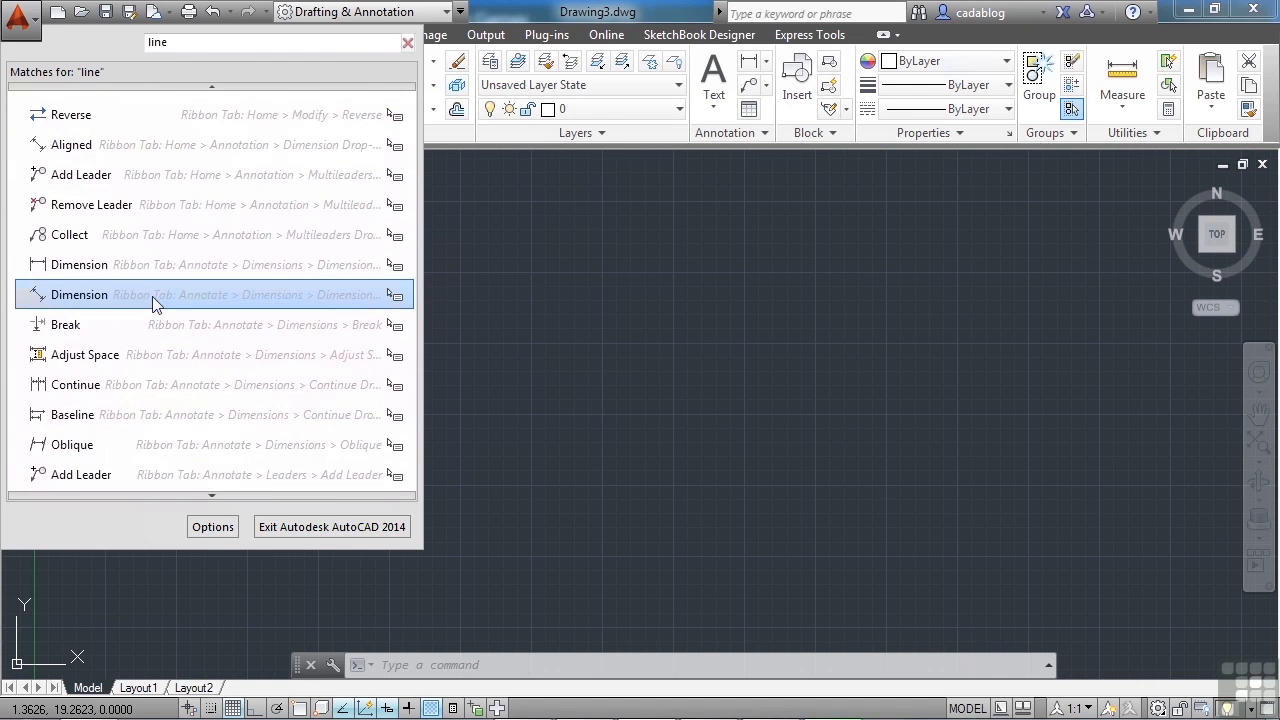
{"action": "scroll", "coordinate": [153, 303], "scroll_direction": "down", "scroll_amount": 2}
{"action": "scroll", "coordinate": [153, 303], "scroll_direction": "up", "scroll_amount": 12}
{"action": "scroll", "coordinate": [154, 300], "scroll_direction": "up", "scroll_amount": 3}
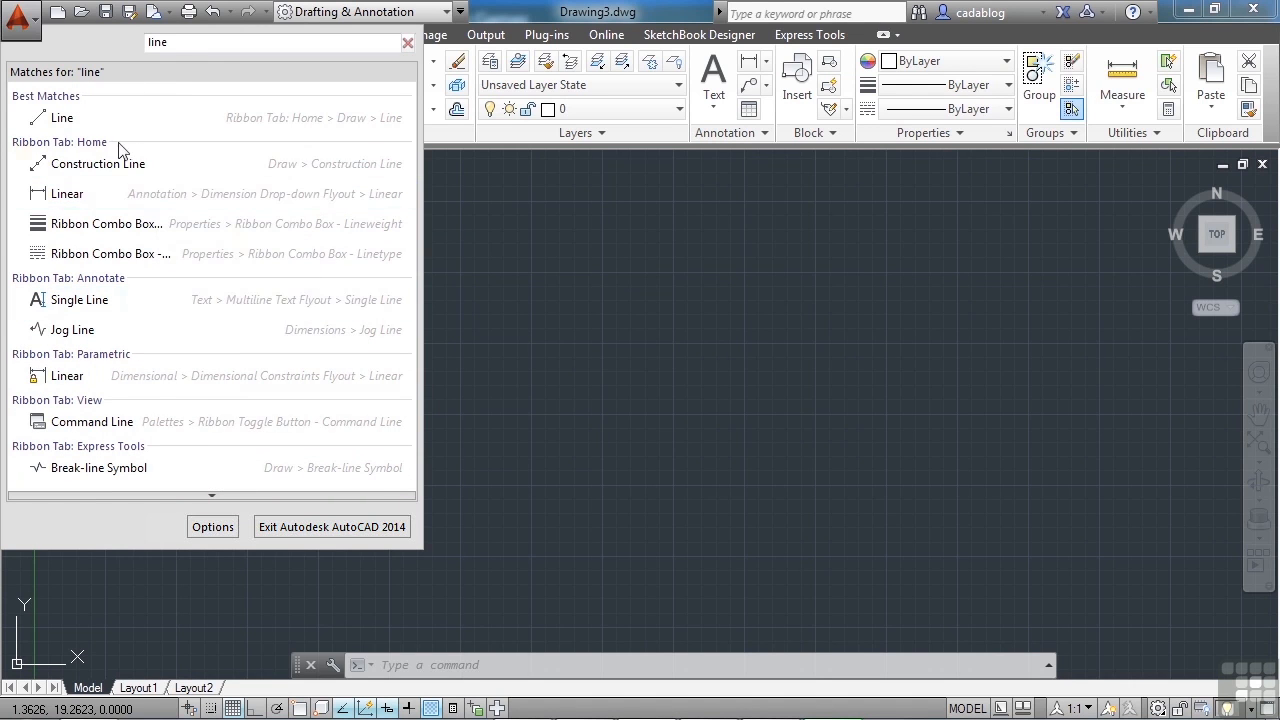
Start the Line command from the search results and draw one diagonal line segment rising to the right in the middle of the drawing.
{"action": "left_click", "coordinate": [62, 118]}
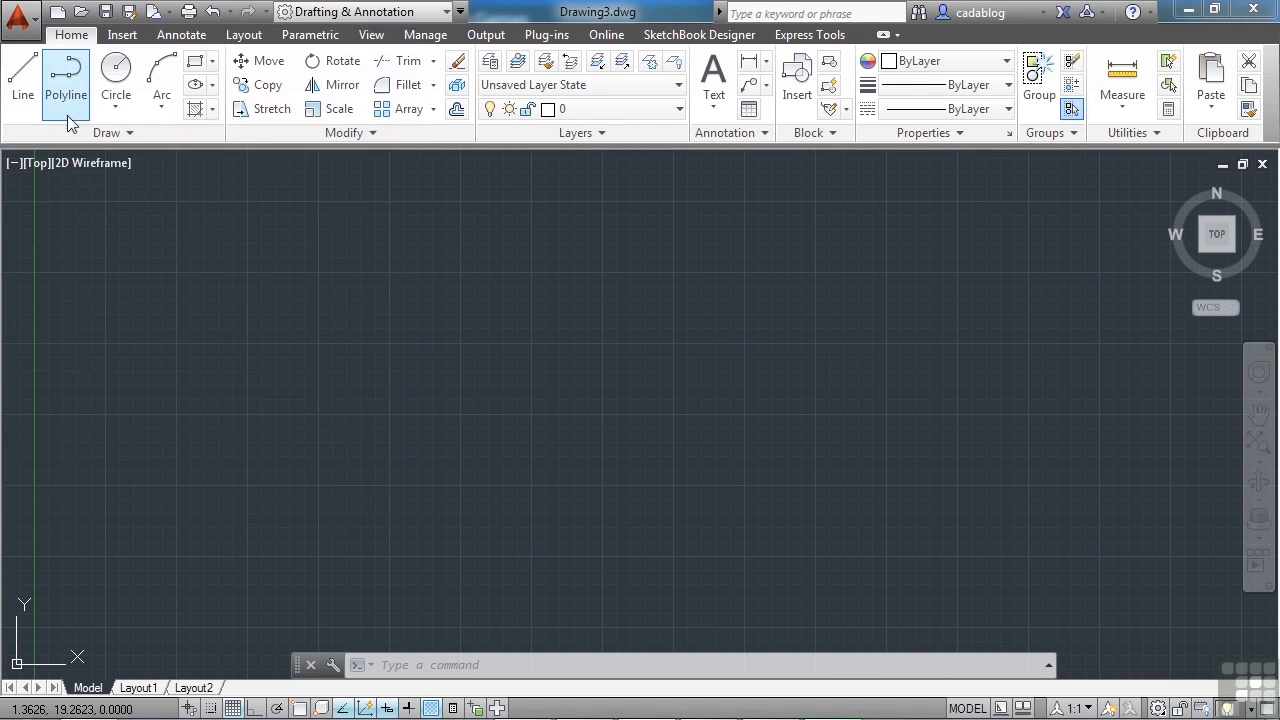
{"action": "left_click", "coordinate": [386, 450]}
{"action": "left_click", "coordinate": [583, 373]}
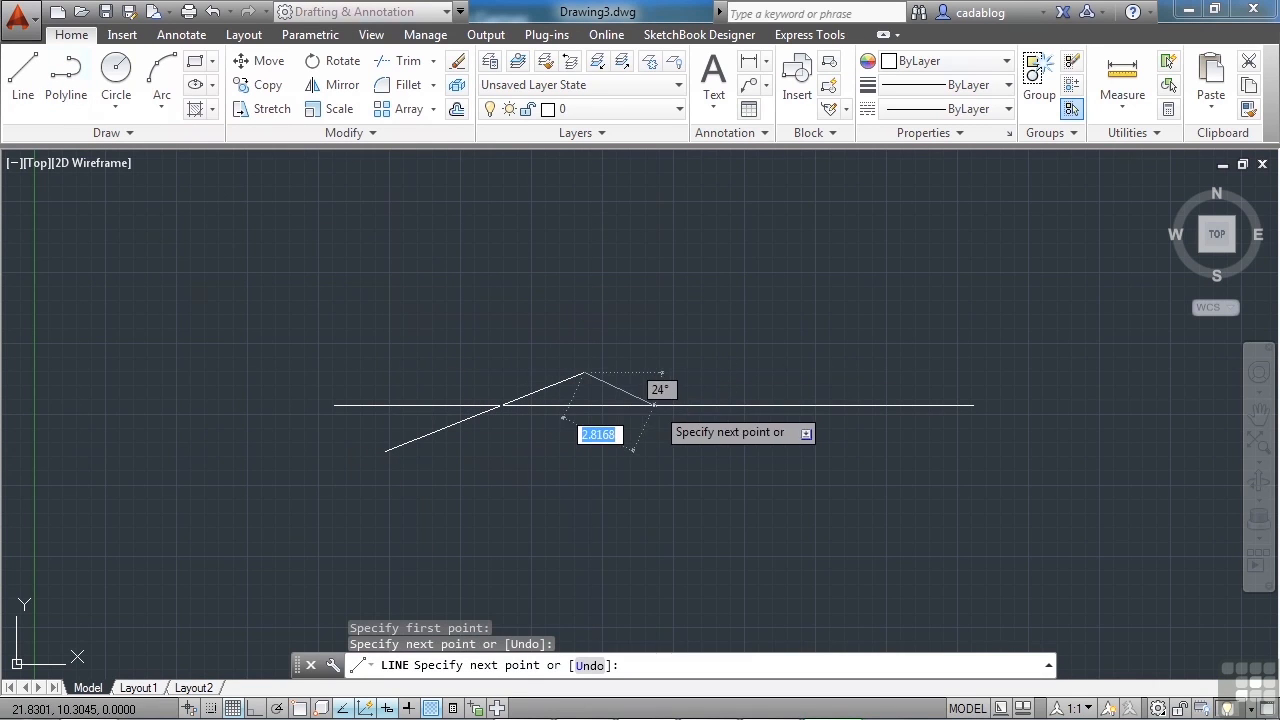
{"action": "key", "text": "Return"}
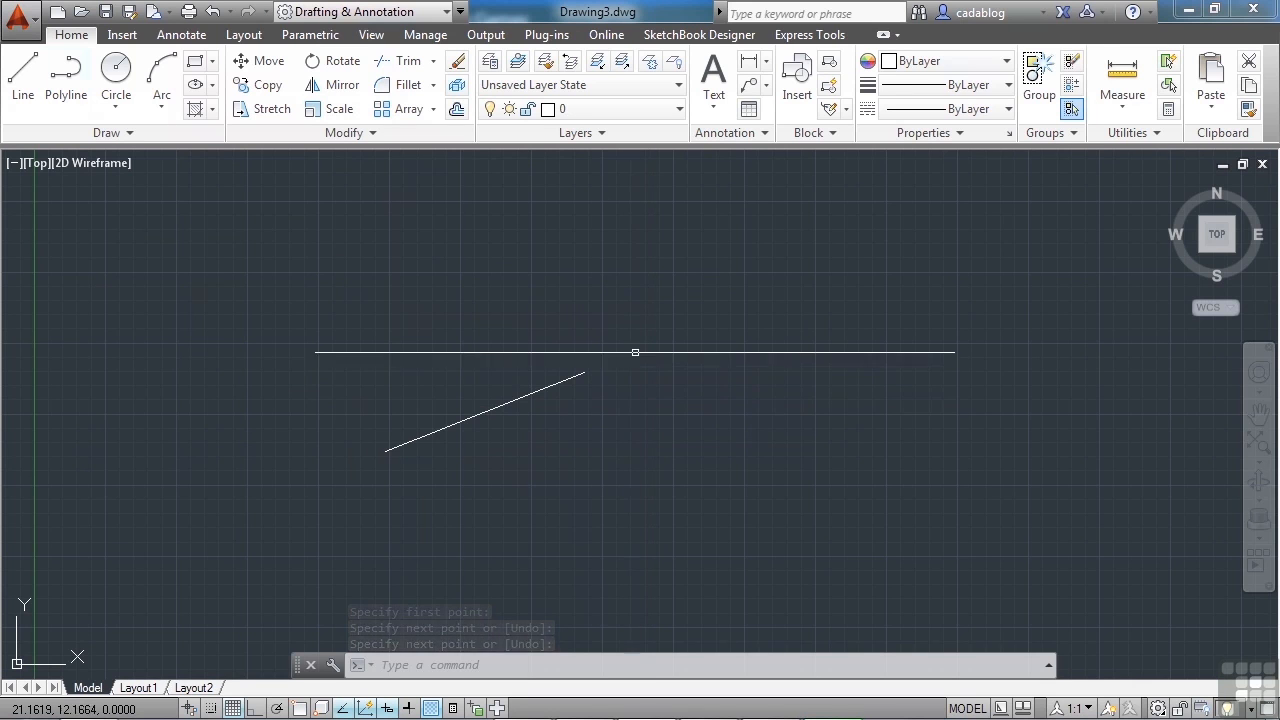
Search the application menu's commands for "data", clear the search and close the menu.
{"action": "left_click", "coordinate": [18, 17]}
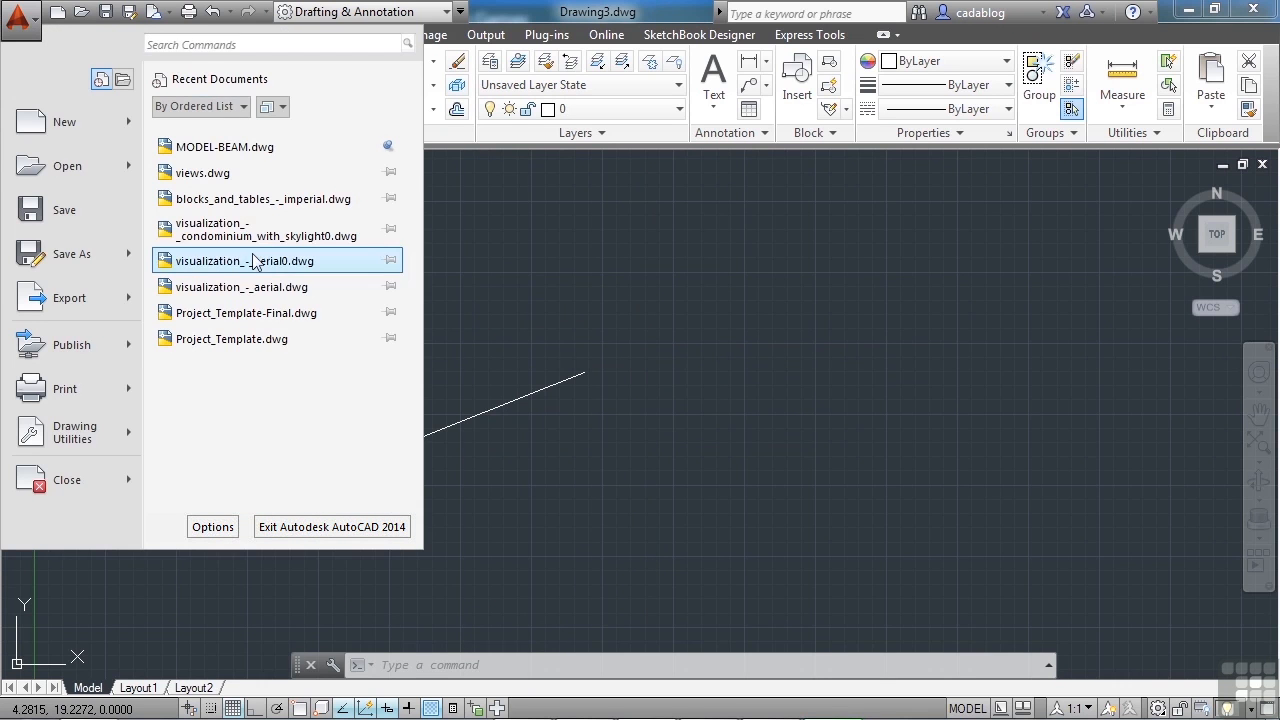
{"action": "left_click", "coordinate": [275, 42]}
{"action": "type", "text": "data"}
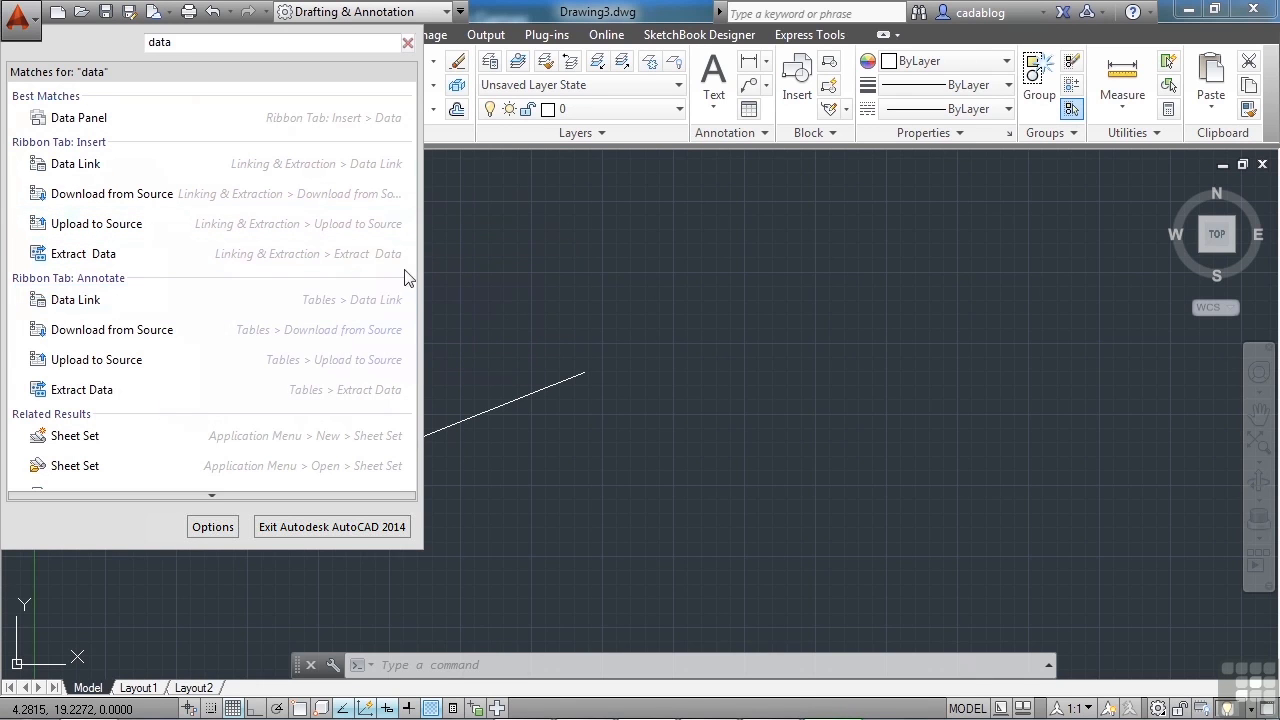
{"action": "left_click", "coordinate": [408, 46]}
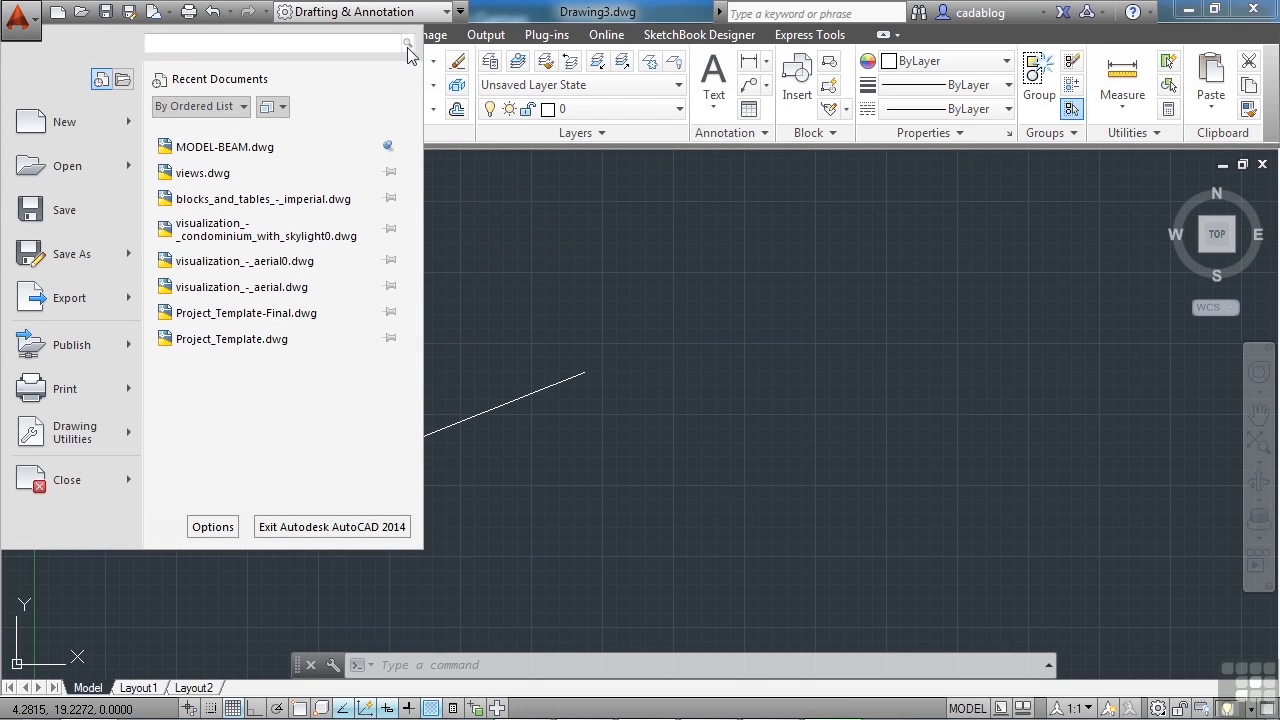
{"action": "key", "text": "Escape"}
{"action": "key", "text": "Escape"}
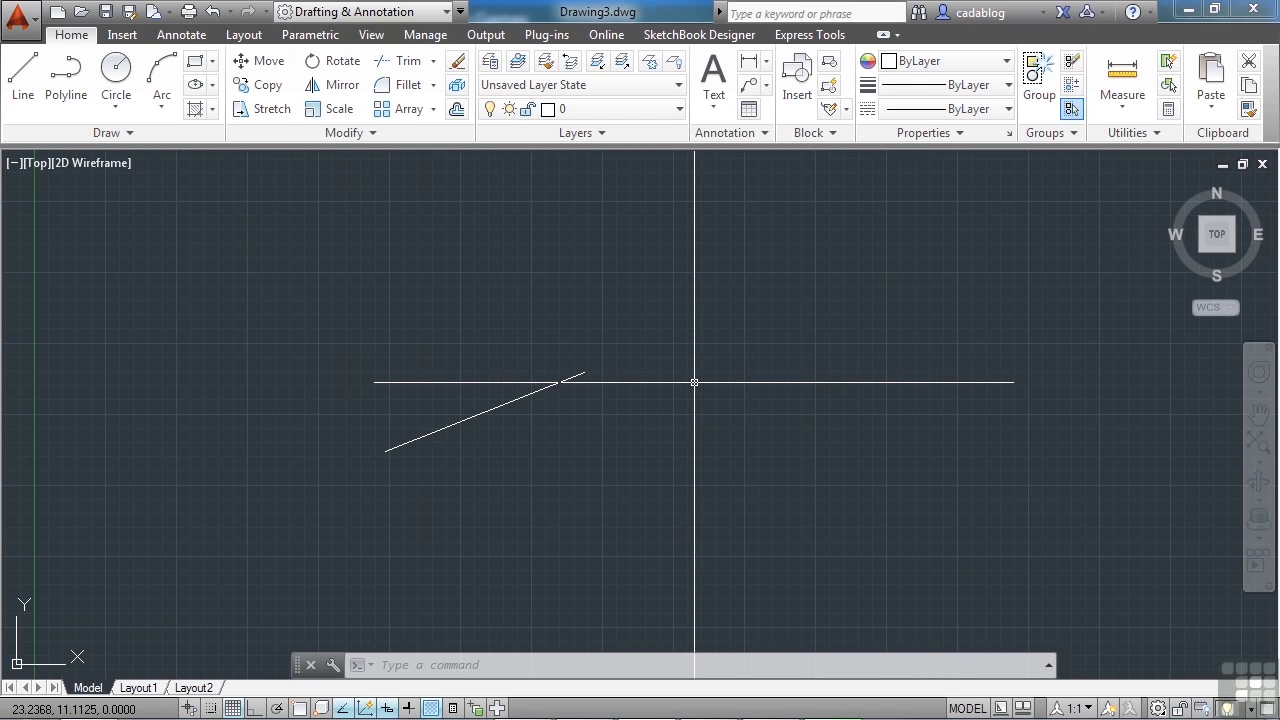
Look through the command suggestions for "L" at the cursor and dismiss the list.
{"action": "type", "text": "L"}
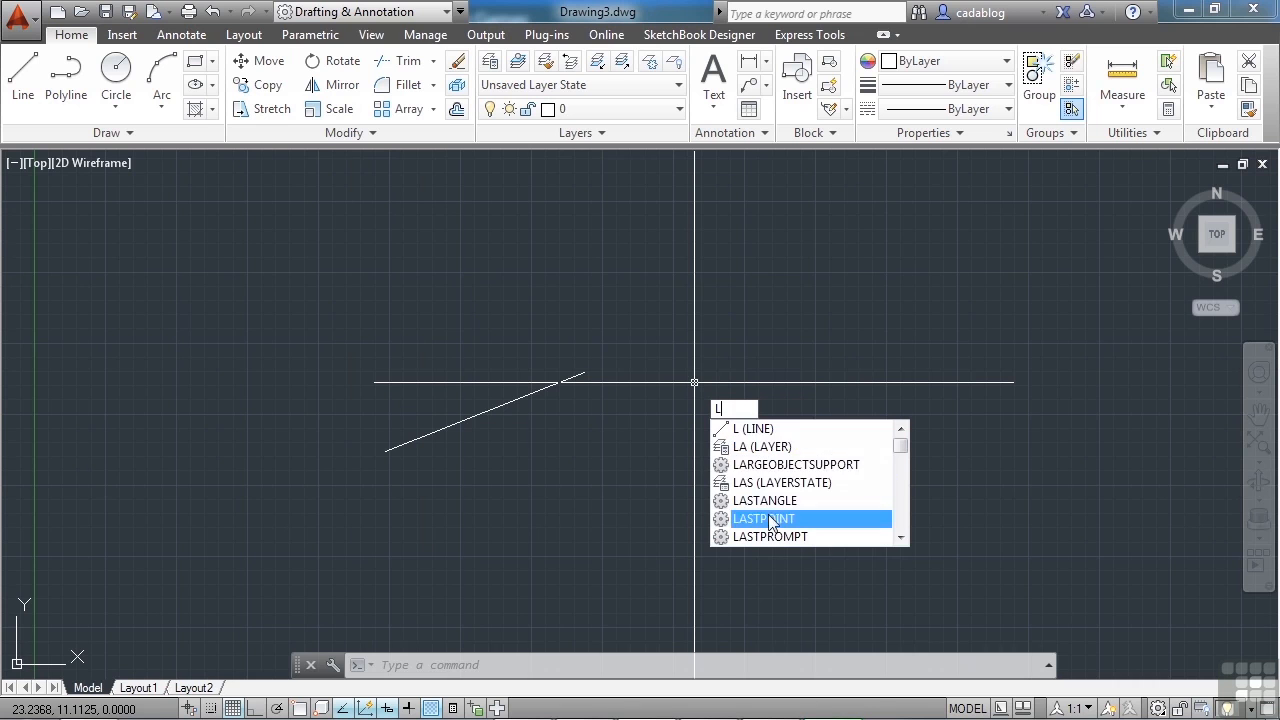
{"action": "key", "text": "Up"}
{"action": "key", "text": "Escape"}
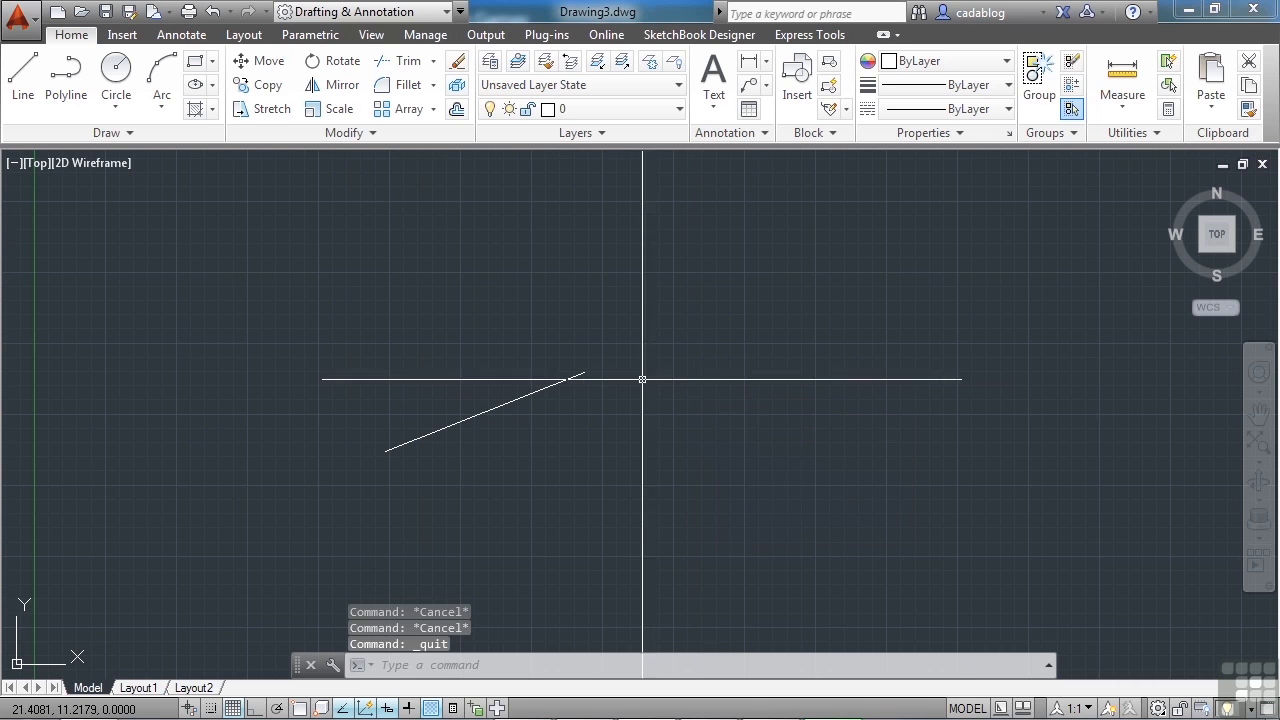
{"action": "left_click", "coordinate": [24, 26]}
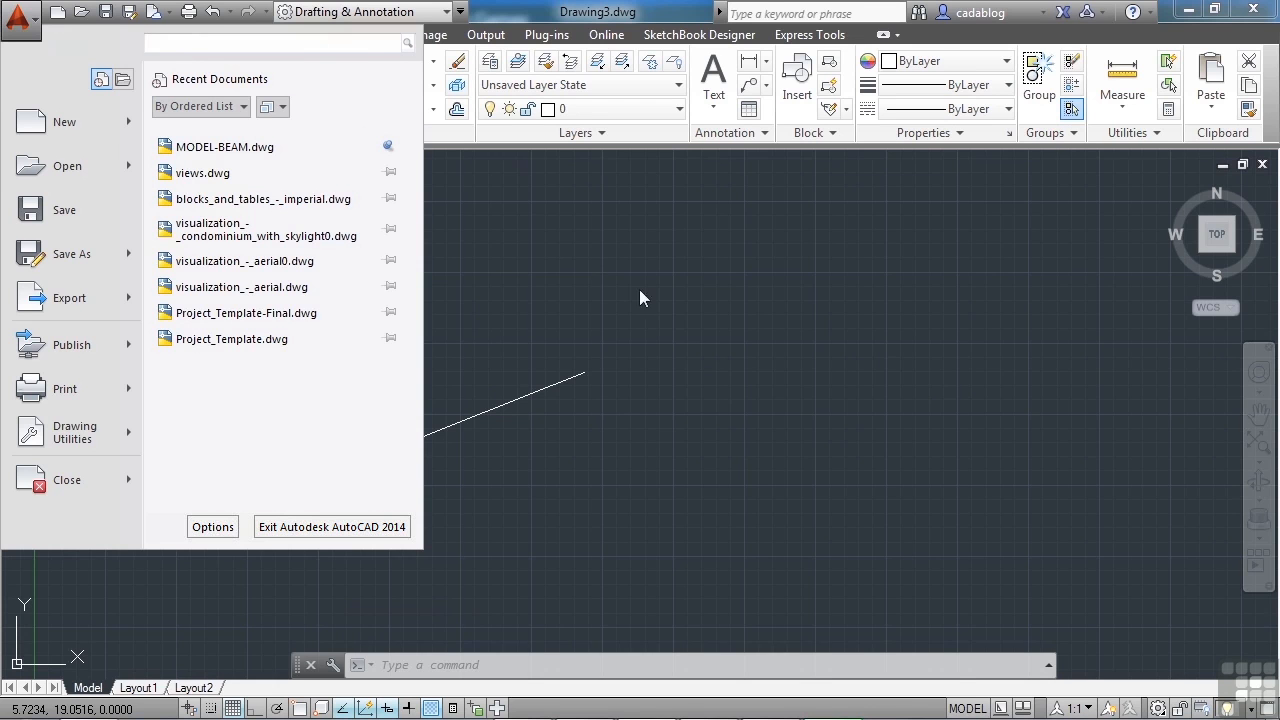
{"action": "left_click", "coordinate": [745, 395]}
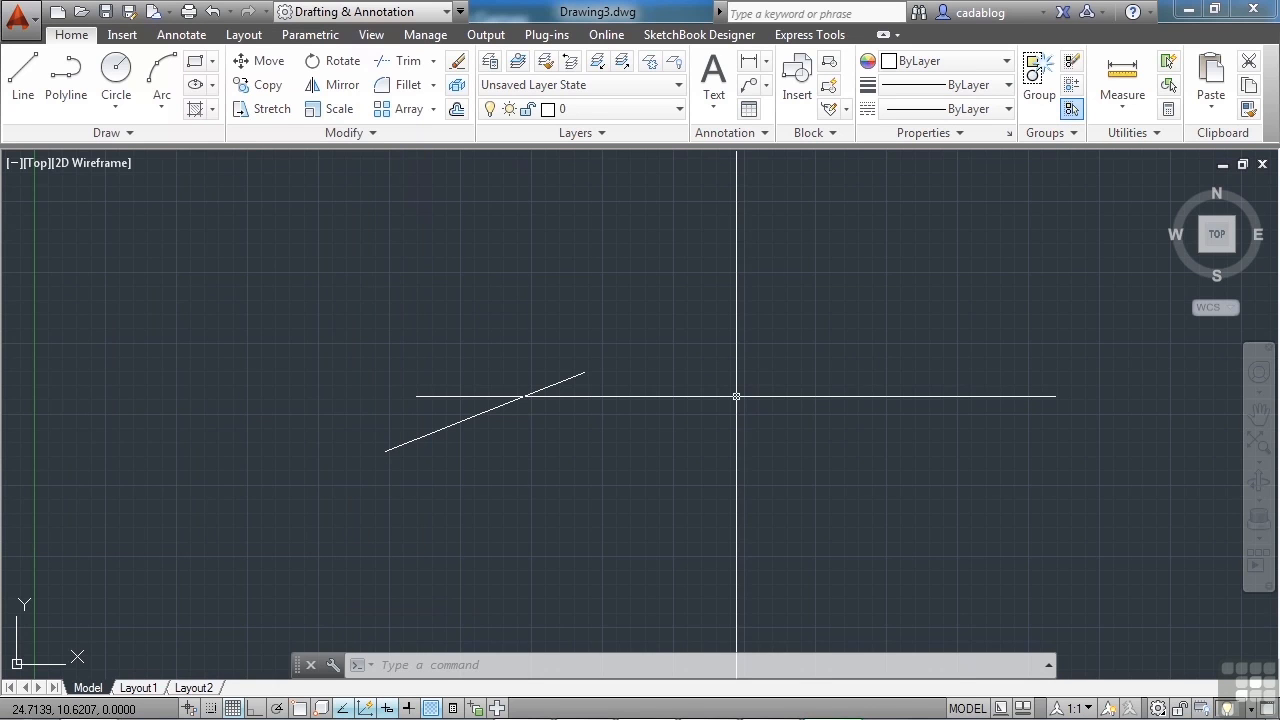
Start the DATAEXTRACTION command from the cursor suggestions for "DAT" and cancel out of it without saving the drawing.
{"action": "type", "text": "DAT"}
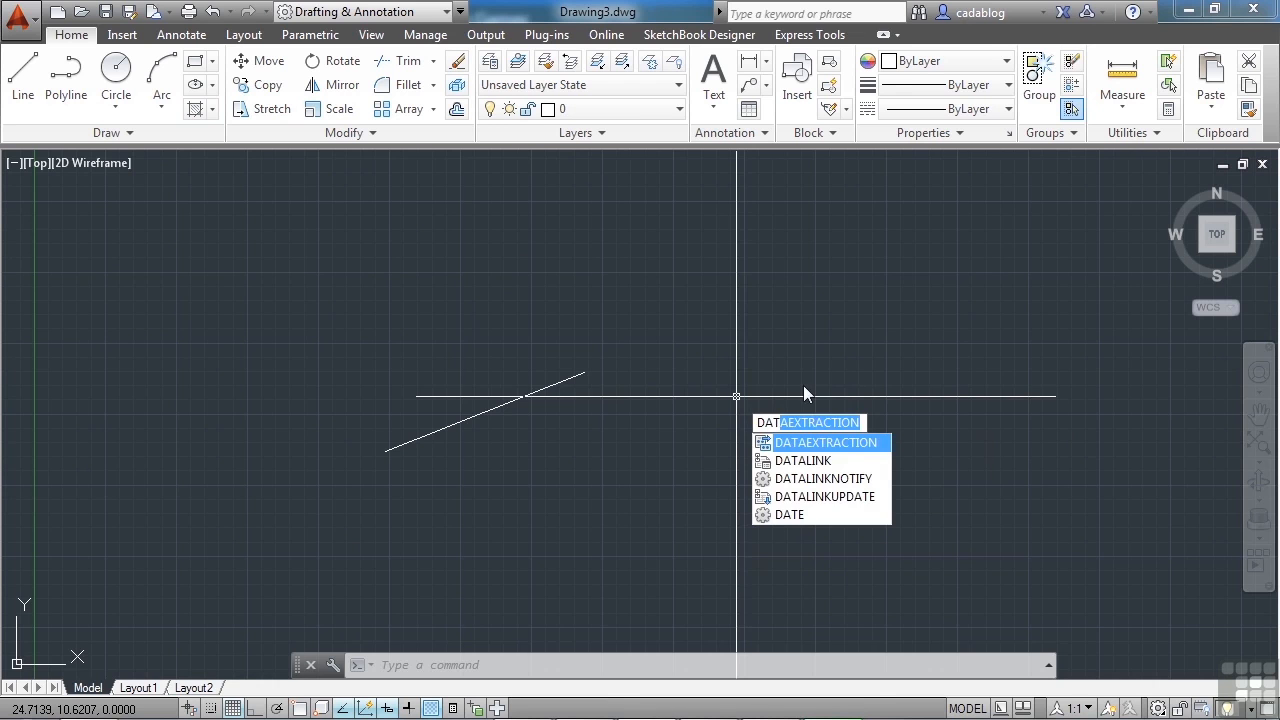
{"action": "key", "text": "Return"}
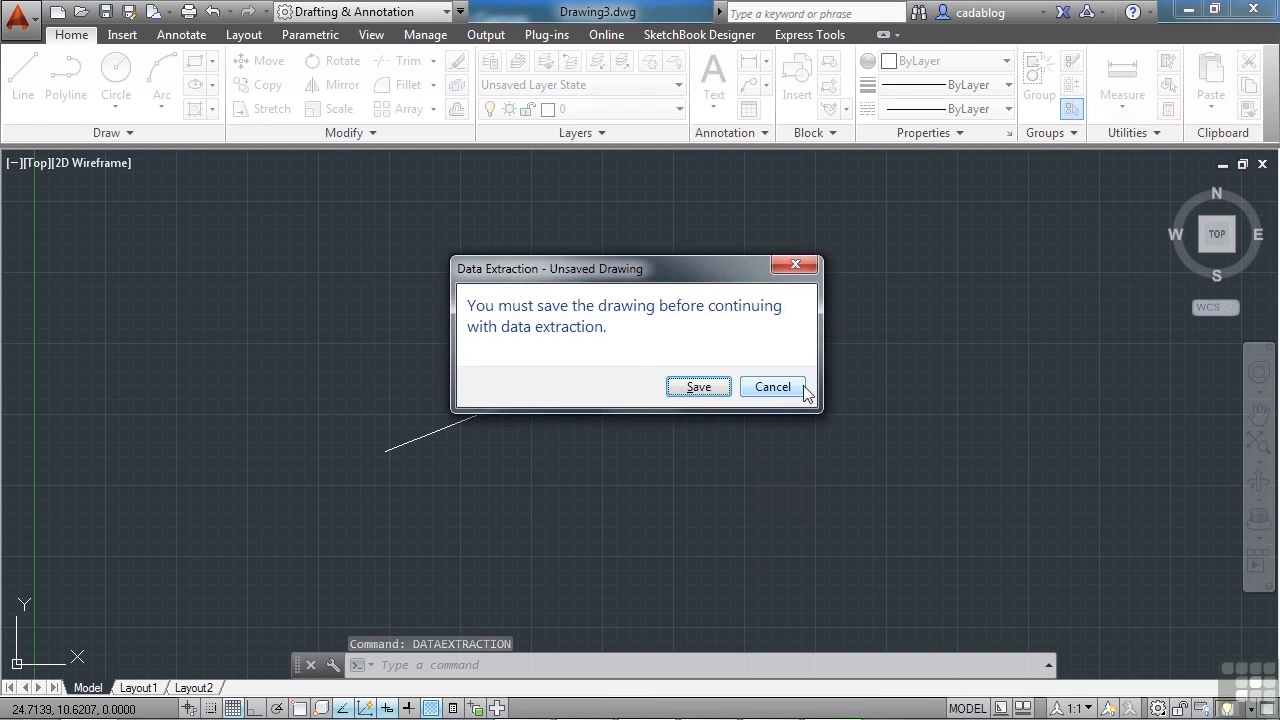
{"action": "left_click", "coordinate": [795, 388]}
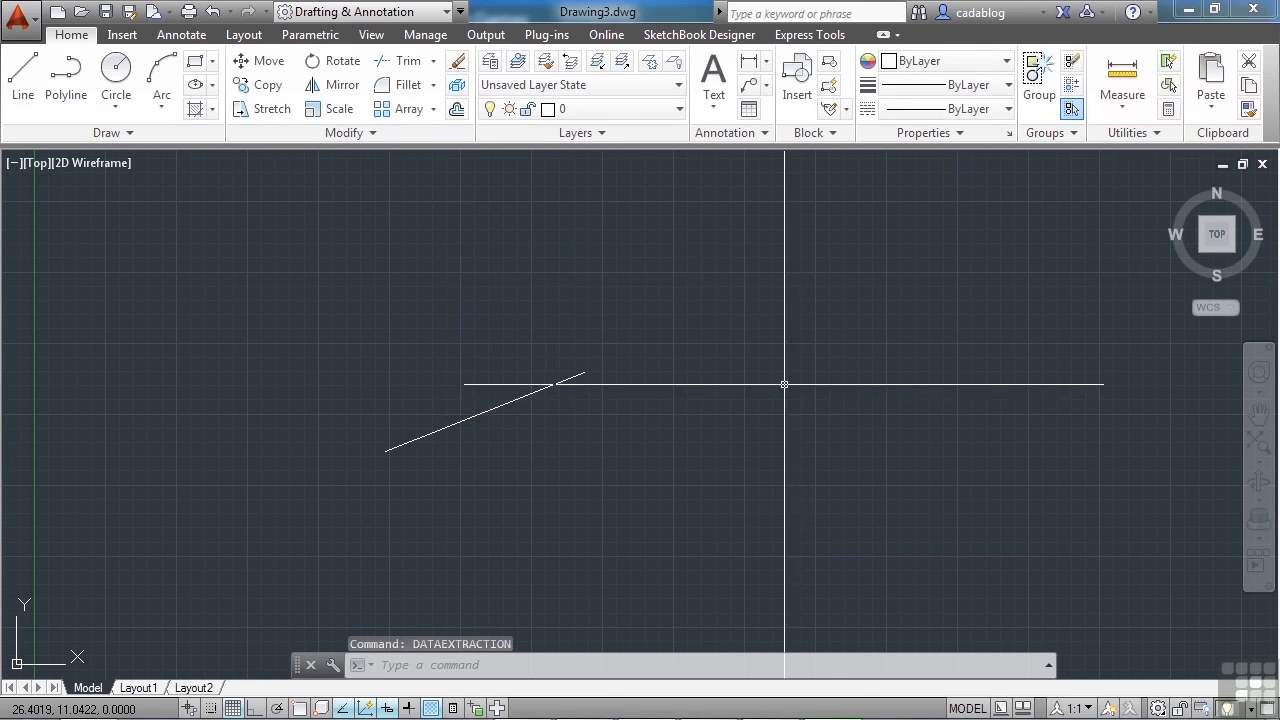